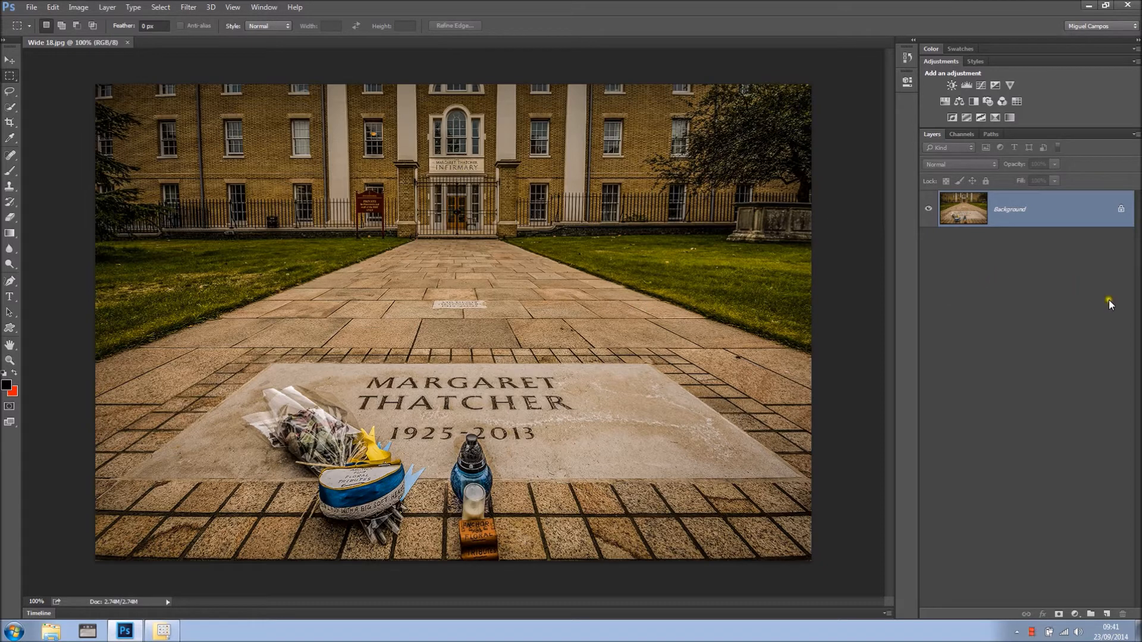
# Step: Add a new empty layer above the Background and set the Clone Stamp to sample Current & Below
pyautogui.click(1103, 614)
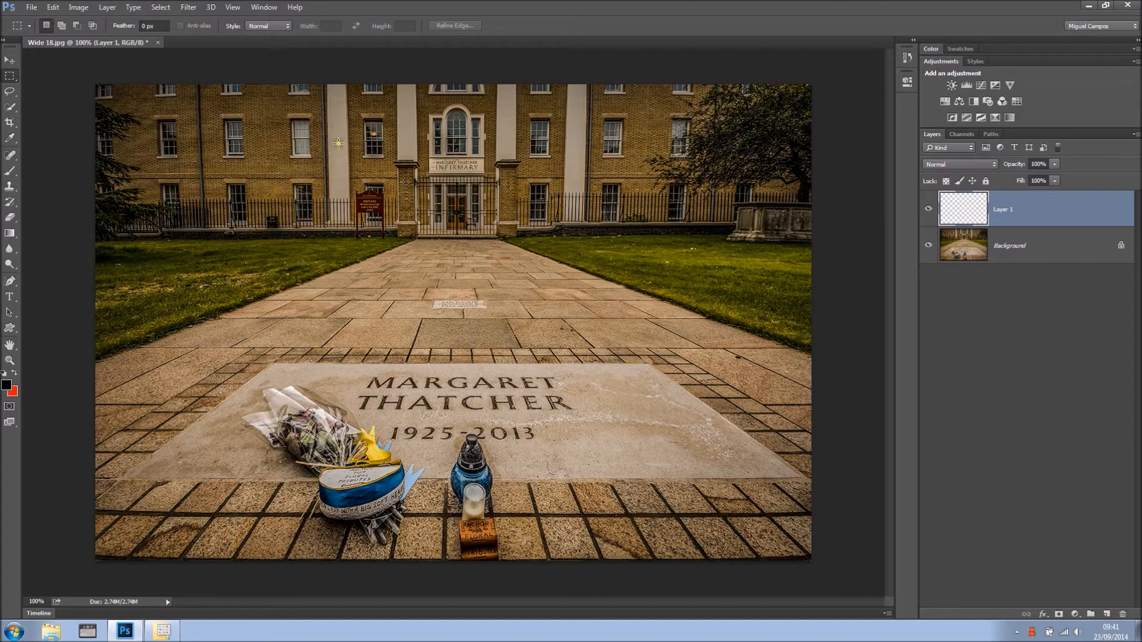
pyautogui.click(10, 188)
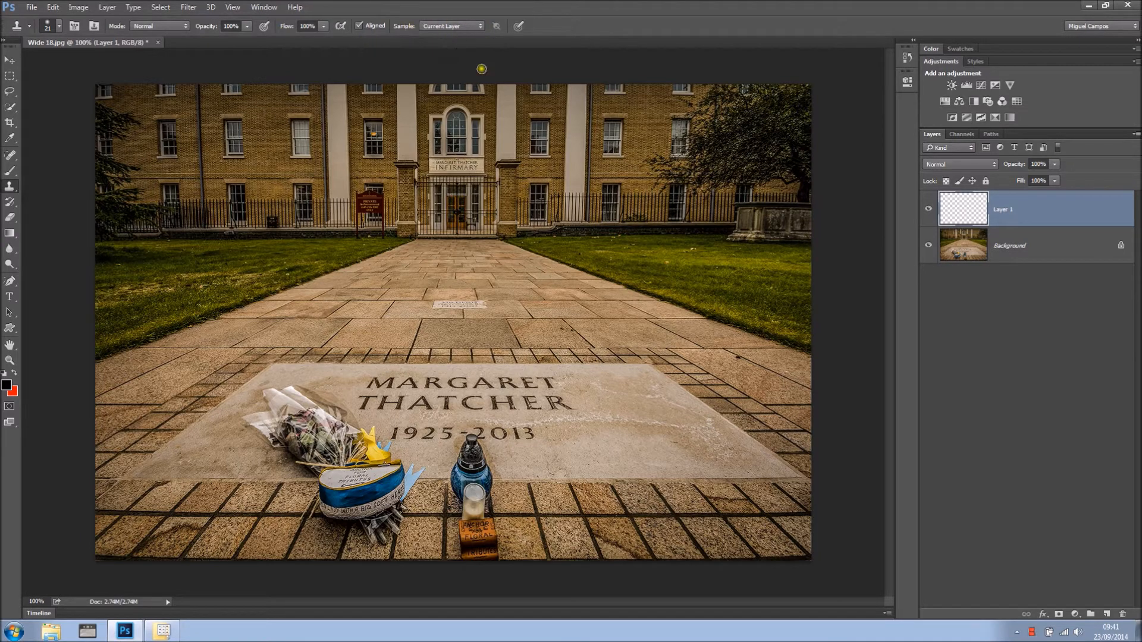
pyautogui.click(476, 28)
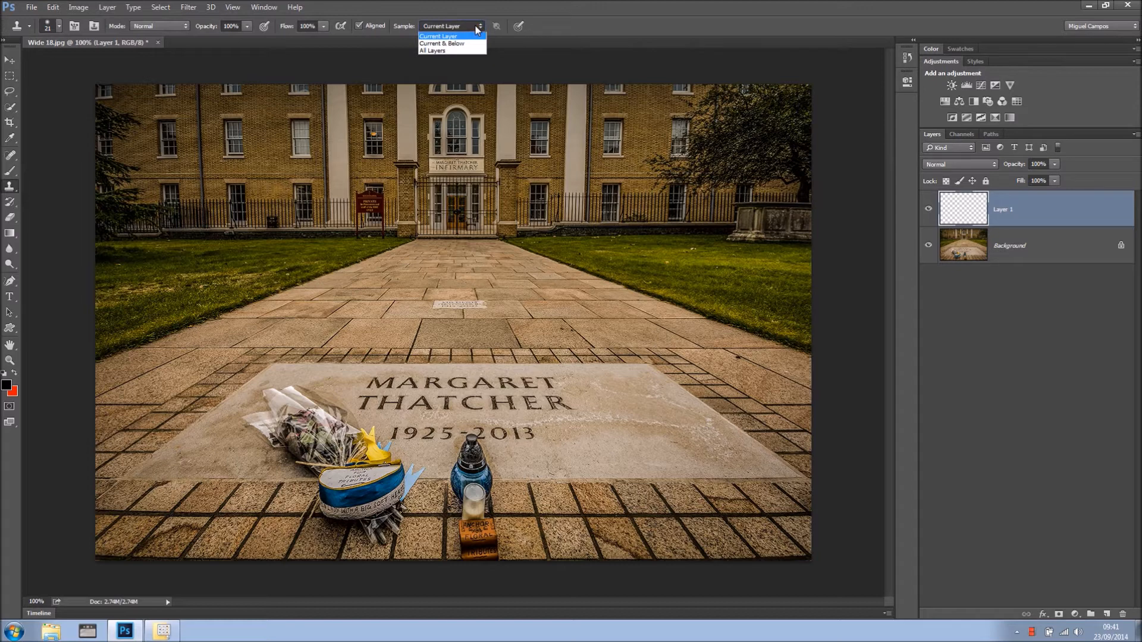
pyautogui.click(475, 40)
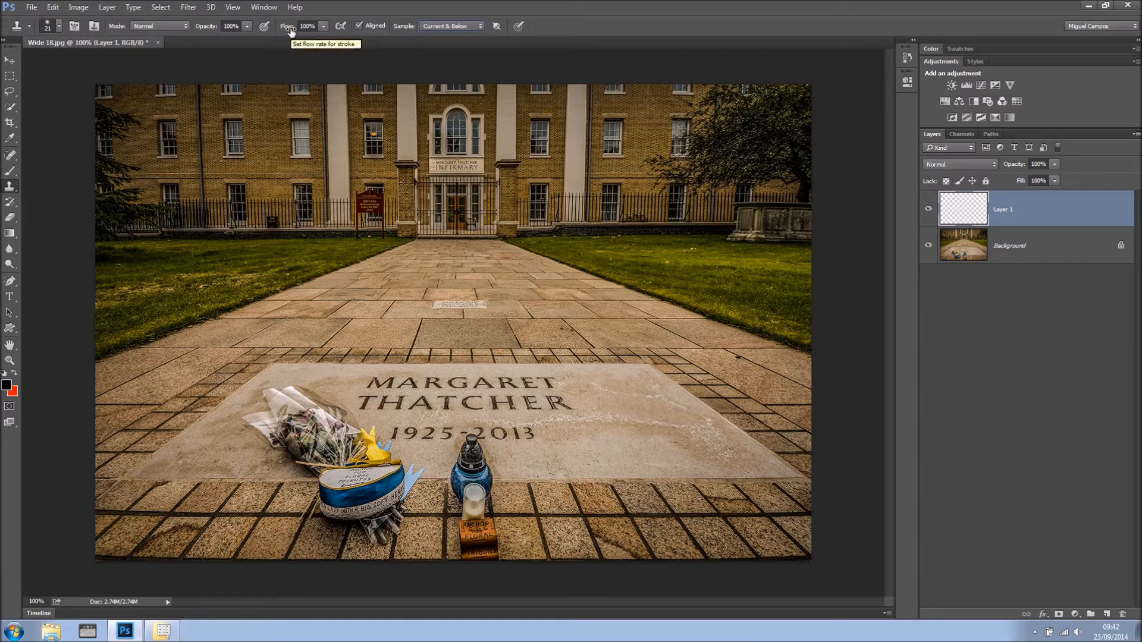
# Step: Set the Clone Stamp's flow to 31% and its brush size to 50 px
pyautogui.moveTo(290, 31); pyautogui.dragTo(248, 31)
pyautogui.click(57, 26)
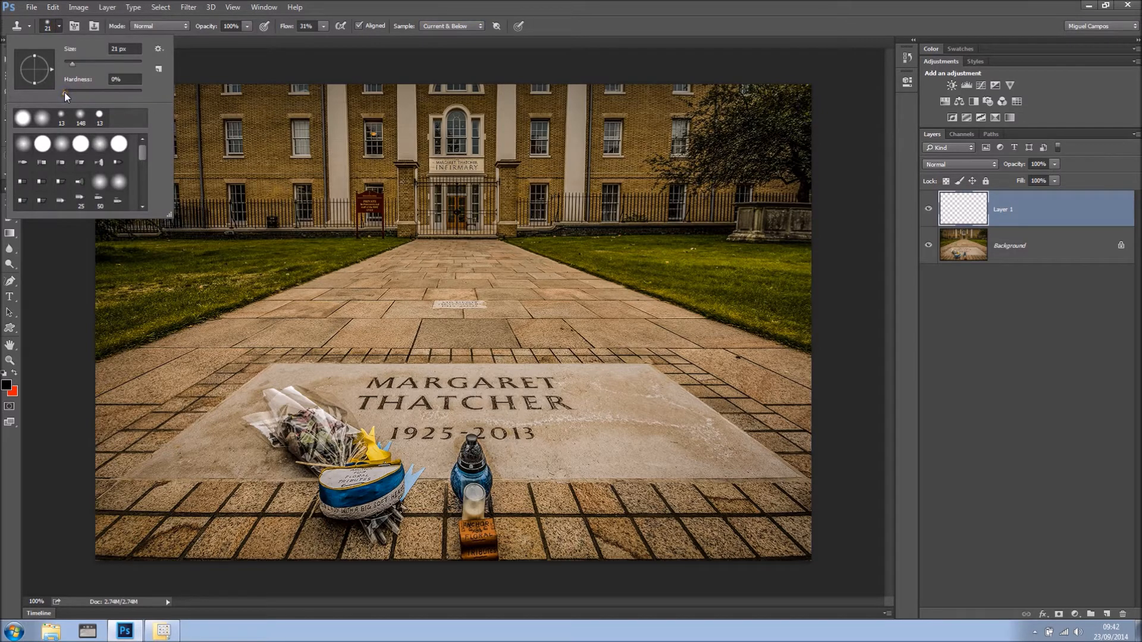
pyautogui.click(83, 67)
pyautogui.click(546, 25)
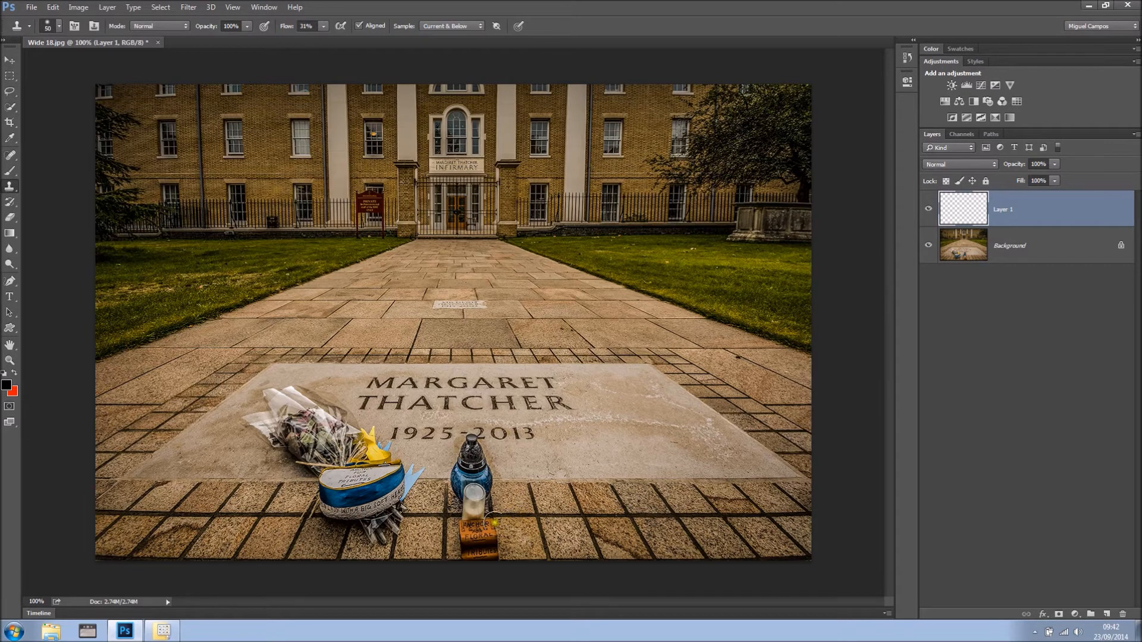
# Step: Try cloning nearby stone over the tip of the blue lantern and undo the strokes
pyautogui.scroll(2, 516, 509)
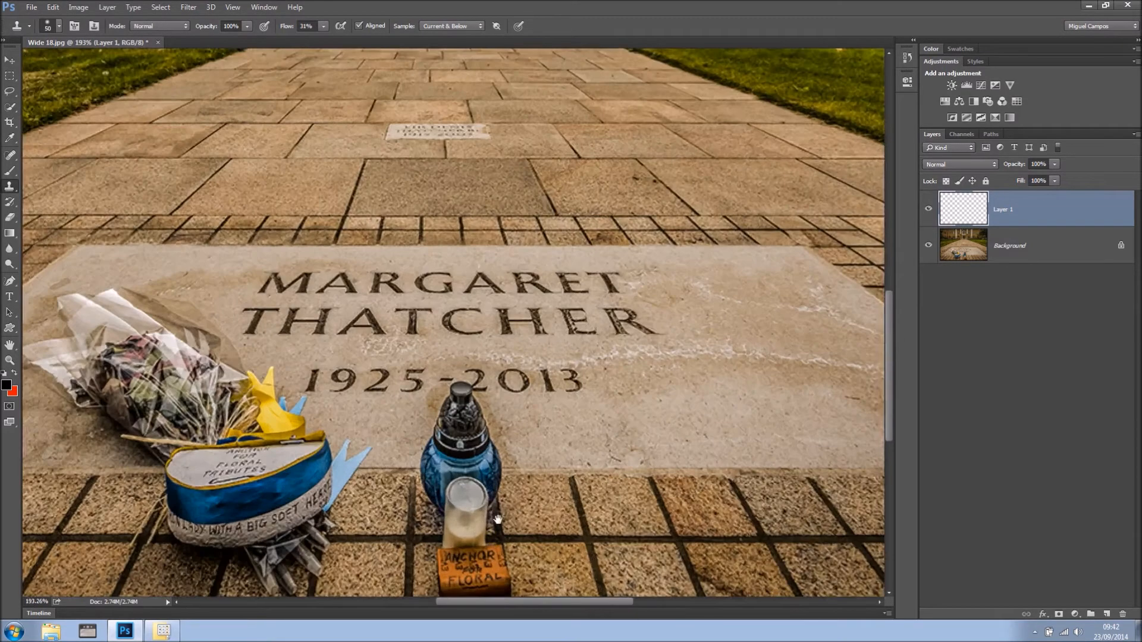
pyautogui.moveTo(497, 520)
pyautogui.mouseDown()
pyautogui.moveTo(535, 427)
pyautogui.moveTo(544, 432)
pyautogui.mouseUp()
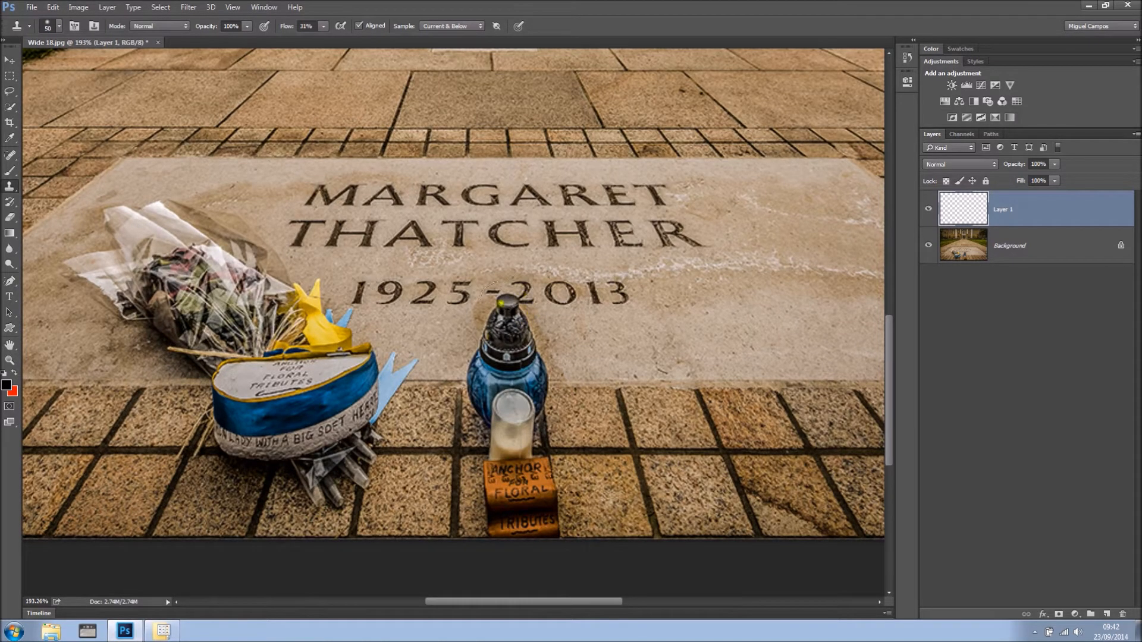
pyautogui.keyDown('alt'); pyautogui.rightClick(436, 305); pyautogui.keyUp('alt')
pyautogui.click(532, 302)
pyautogui.moveTo(532, 303); pyautogui.dragTo(501, 310)
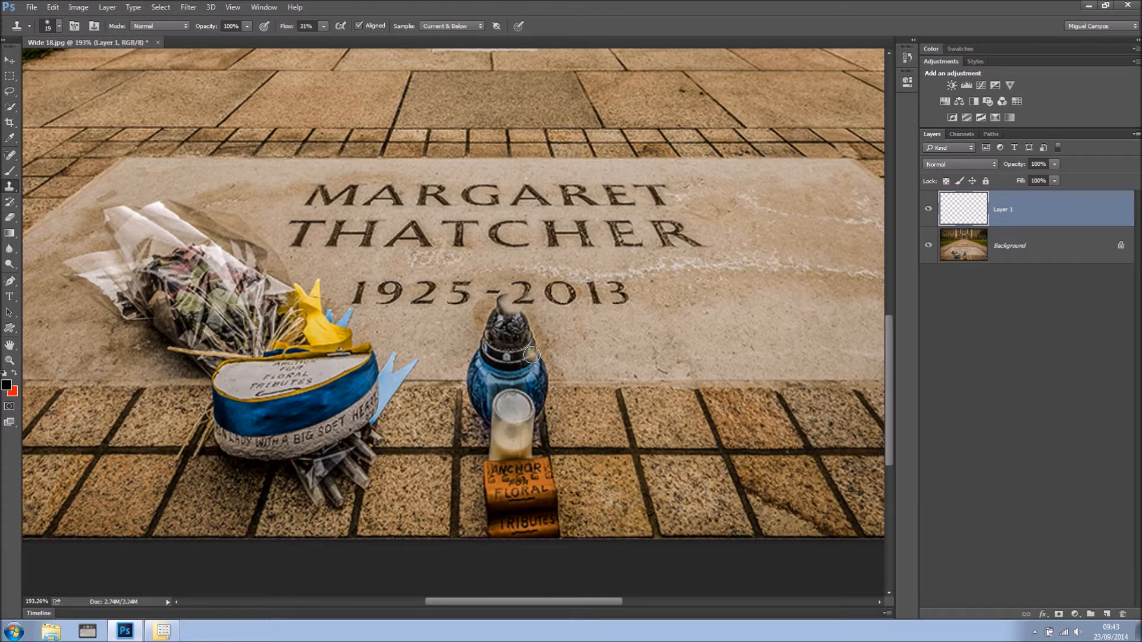
pyautogui.scroll(1, 505, 336)
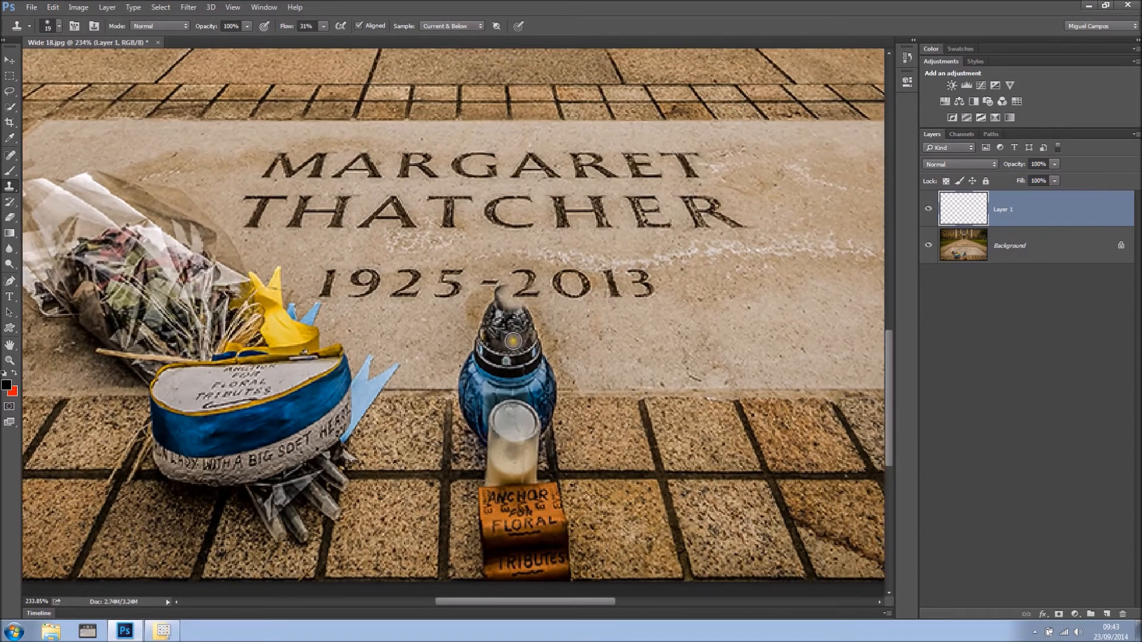
pyautogui.hotkey('ctrl', 'alt', 'z')
pyautogui.hotkey('ctrl', 'alt', 'z')
# Step: Clone clean slab texture over the lantern's tip below the engraved dates, using a 13 px brush
pyautogui.keyDown('alt'); pyautogui.click(485, 296); pyautogui.keyUp('alt')
pyautogui.click(502, 290)
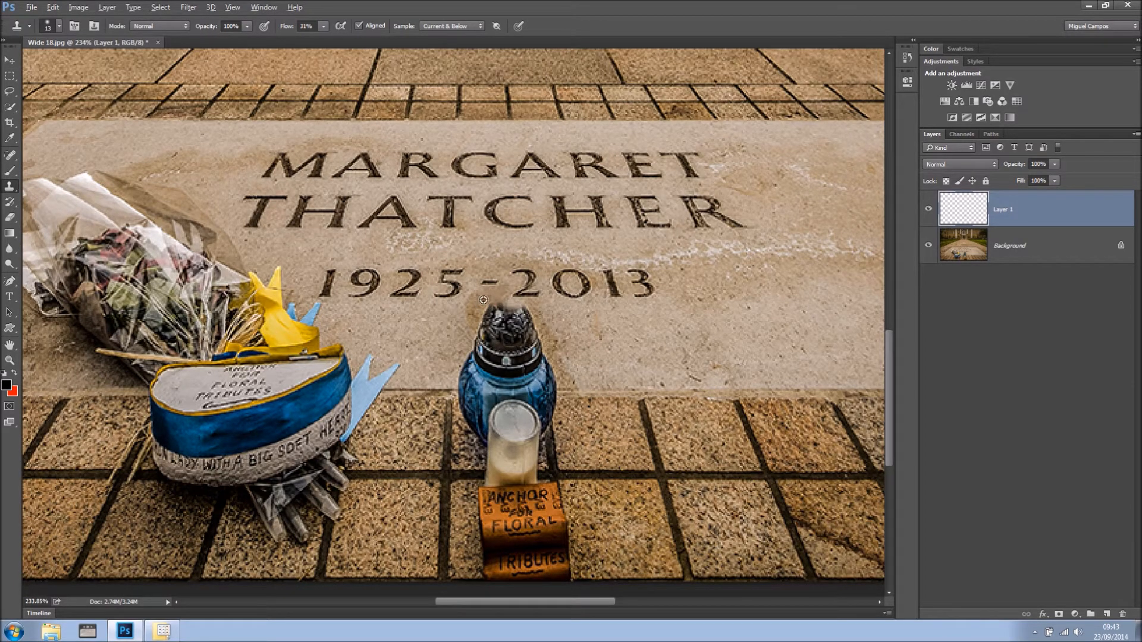
pyautogui.press('alt')
pyautogui.press('alt')
pyautogui.keyDown('alt'); pyautogui.click(478, 306); pyautogui.keyUp('alt')
pyautogui.click(509, 304)
pyautogui.click(511, 332)
pyautogui.press('alt')
pyautogui.click(500, 329)
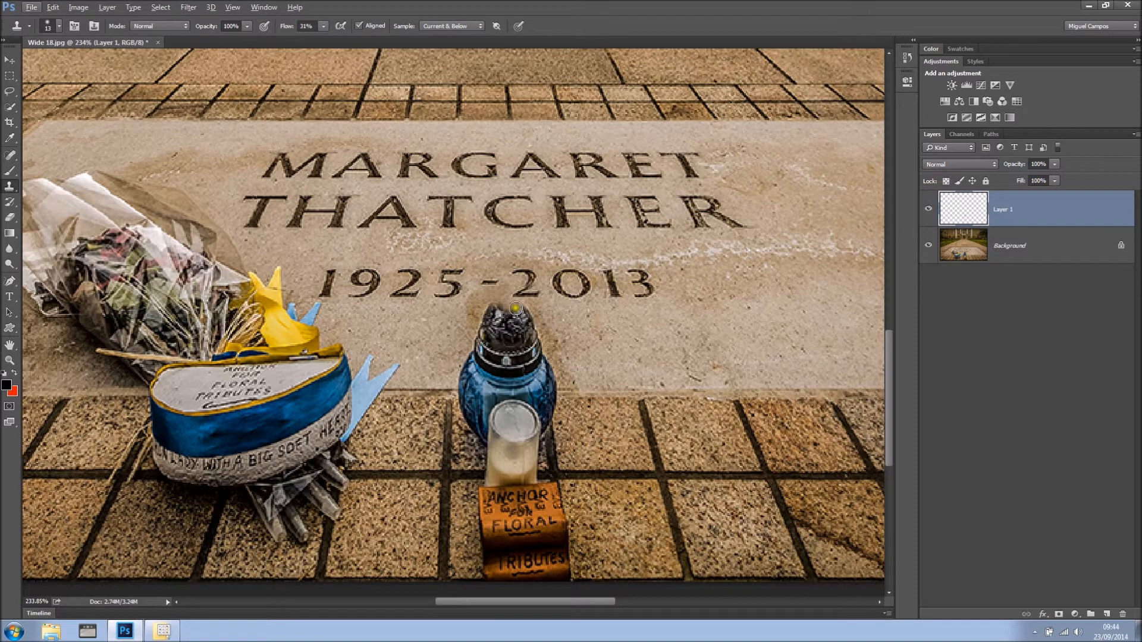
# Step: Raise the Clone Stamp's flow to 47% and clone stone over the upper and left parts of the lantern's cap
pyautogui.click(322, 27)
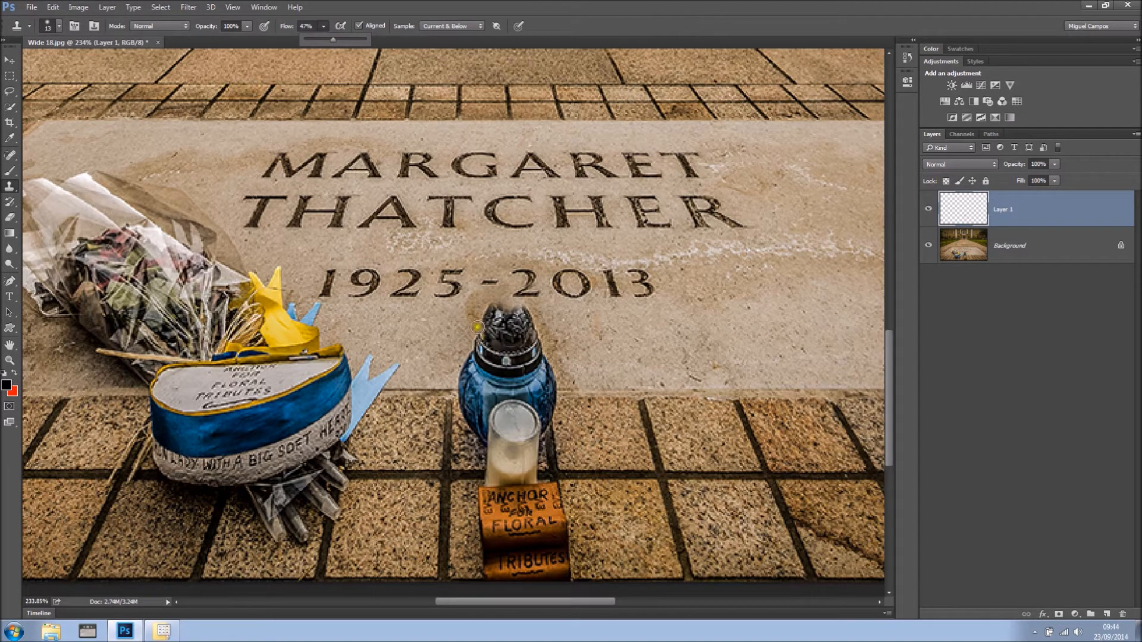
pyautogui.click(484, 307)
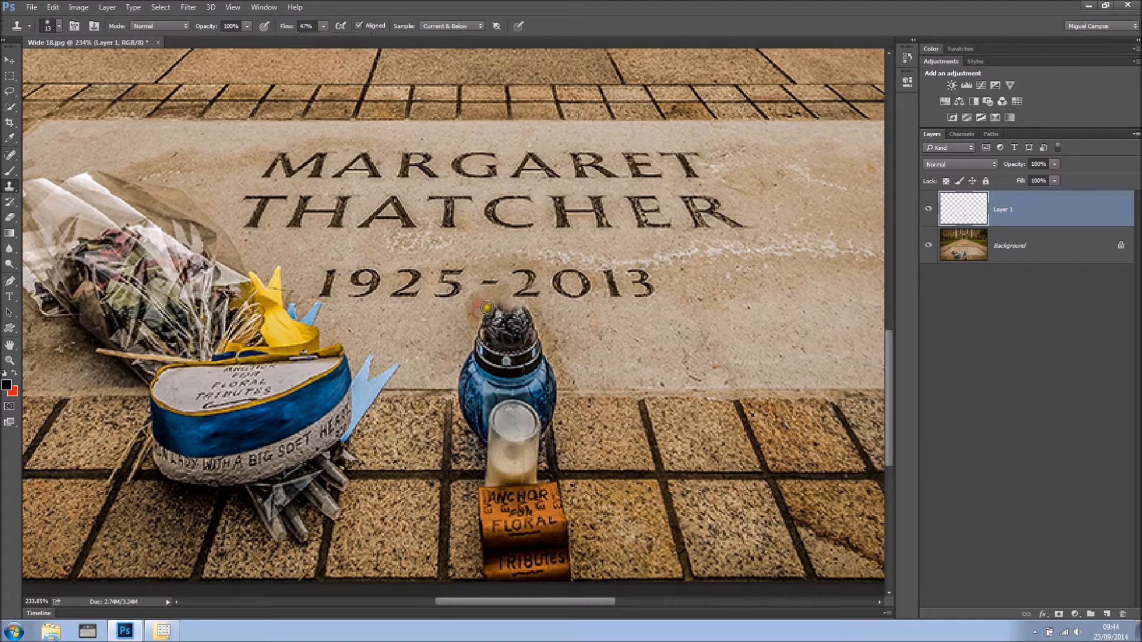
pyautogui.keyDown('alt'); pyautogui.click(478, 304); pyautogui.keyUp('alt')
pyautogui.moveTo(478, 305)
pyautogui.mouseDown()
pyautogui.moveTo(506, 330)
pyautogui.moveTo(485, 297)
pyautogui.moveTo(567, 329)
pyautogui.mouseUp()
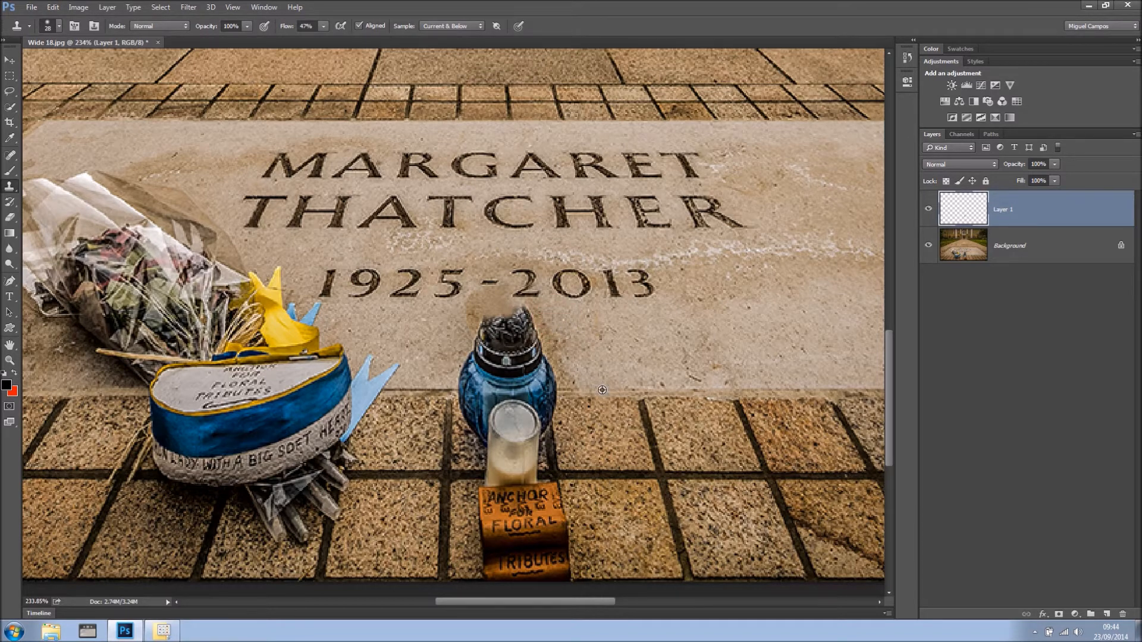
pyautogui.keyDown('alt'); pyautogui.click(485, 364); pyautogui.keyUp('alt')
pyautogui.moveTo(485, 364)
pyautogui.mouseDown()
pyautogui.moveTo(474, 361)
pyautogui.moveTo(482, 341)
pyautogui.moveTo(476, 360)
pyautogui.mouseUp()
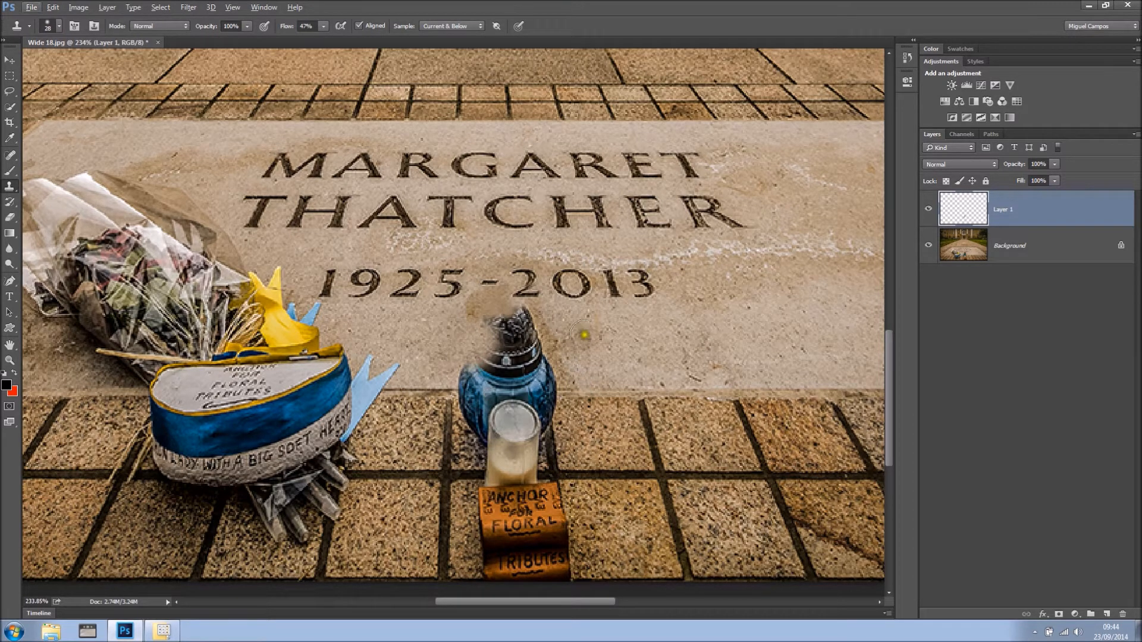
# Step: Try further clone strokes over the lantern's cap and glass and undo them
pyautogui.click(478, 313)
pyautogui.click(506, 348)
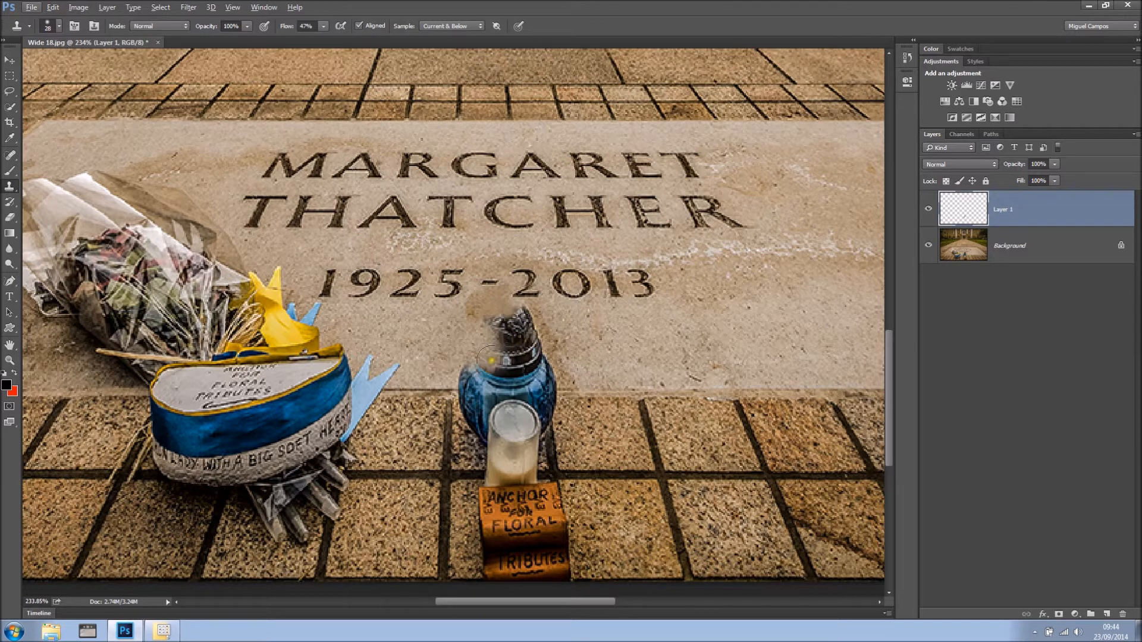
pyautogui.click(497, 326)
pyautogui.hotkey('ctrl', 'z')
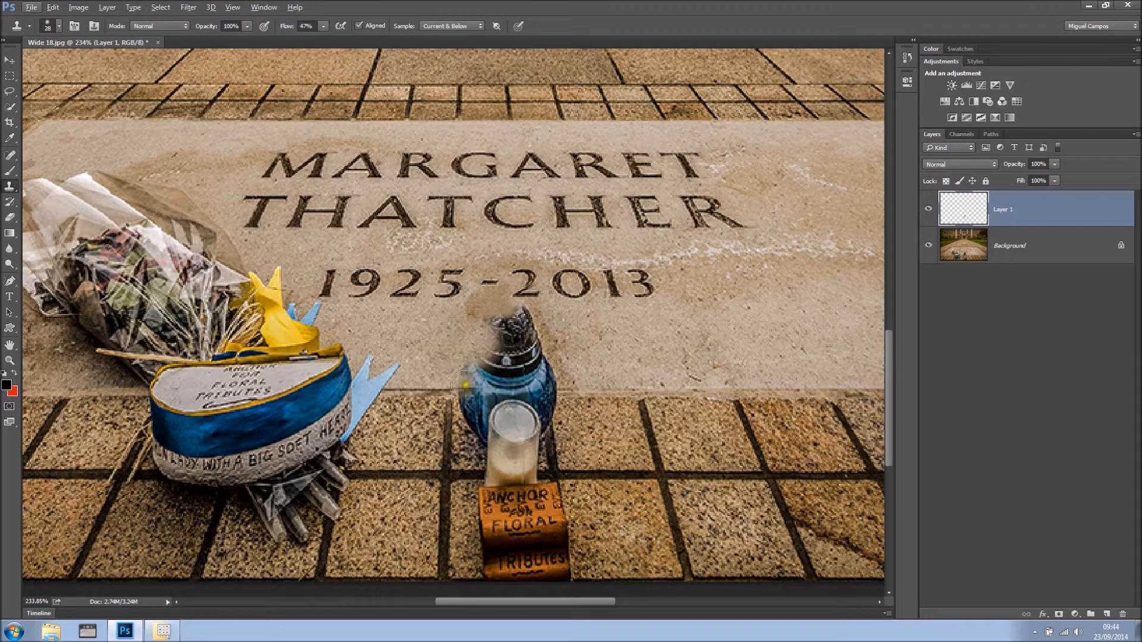
pyautogui.moveTo(542, 368)
pyautogui.mouseDown()
pyautogui.moveTo(532, 337)
pyautogui.moveTo(517, 360)
pyautogui.mouseUp()
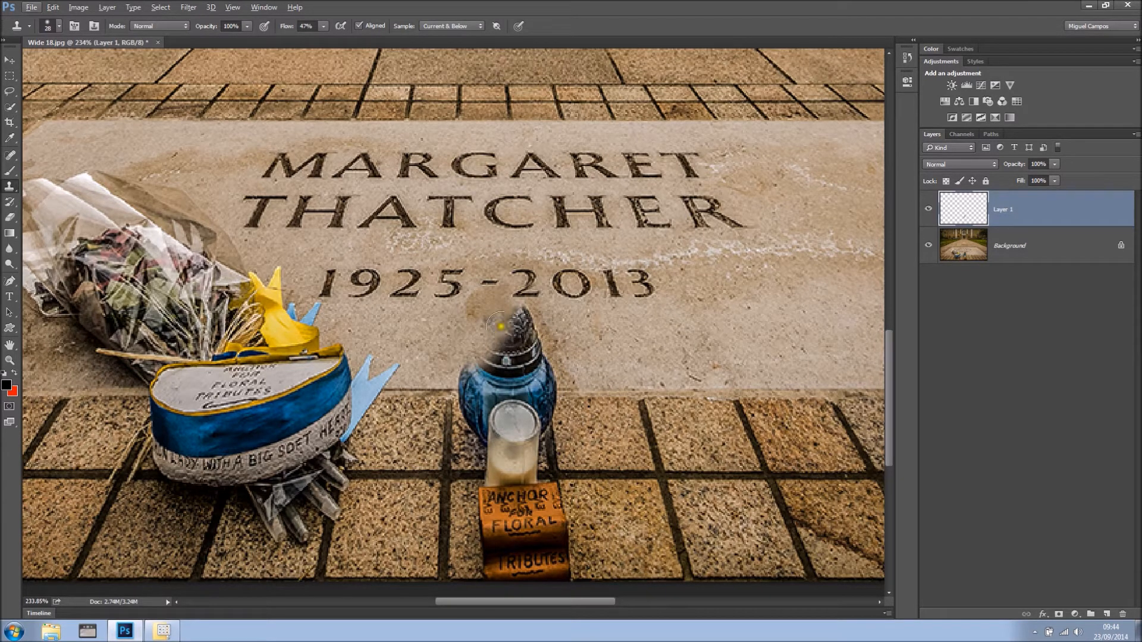
pyautogui.click(510, 422)
pyautogui.hotkey('ctrl', 'z')
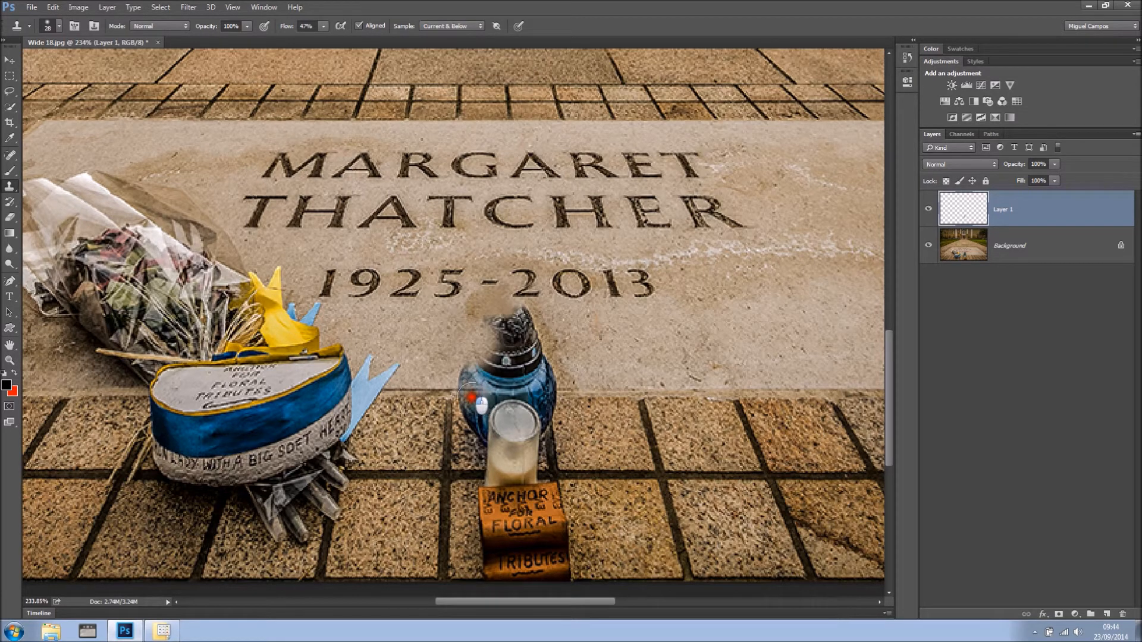
# Step: Clone the slab and its front edge over the left side of the lantern's blue glass
pyautogui.moveTo(467, 373)
pyautogui.mouseDown()
pyautogui.moveTo(469, 421)
pyautogui.moveTo(476, 392)
pyautogui.mouseUp()
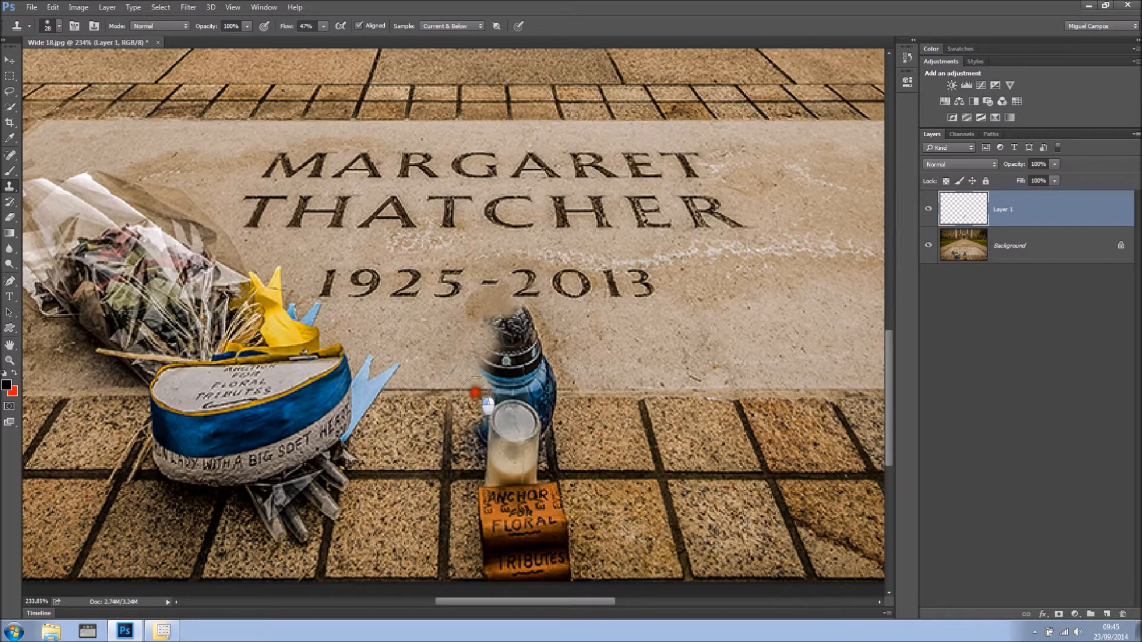
pyautogui.keyDown('alt'); pyautogui.click(412, 391); pyautogui.keyUp('alt')
pyautogui.click(492, 395)
pyautogui.moveTo(491, 391)
pyautogui.mouseDown()
pyautogui.moveTo(514, 394)
pyautogui.moveTo(499, 378)
pyautogui.moveTo(493, 425)
pyautogui.moveTo(493, 409)
pyautogui.mouseUp()
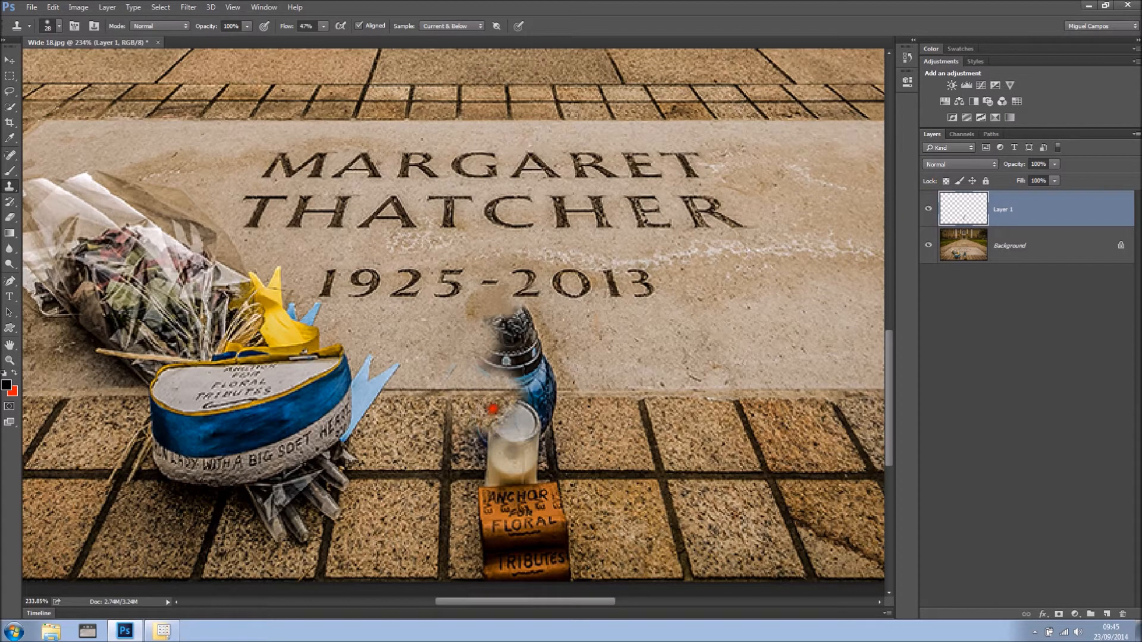
# Step: Clone the slab's edge and the adjacent paving brick over the right side of the blue glass
pyautogui.keyDown('alt'); pyautogui.click(591, 391); pyautogui.keyUp('alt')
pyautogui.moveTo(560, 392)
pyautogui.mouseDown()
pyautogui.moveTo(550, 380)
pyautogui.moveTo(559, 393)
pyautogui.mouseUp()
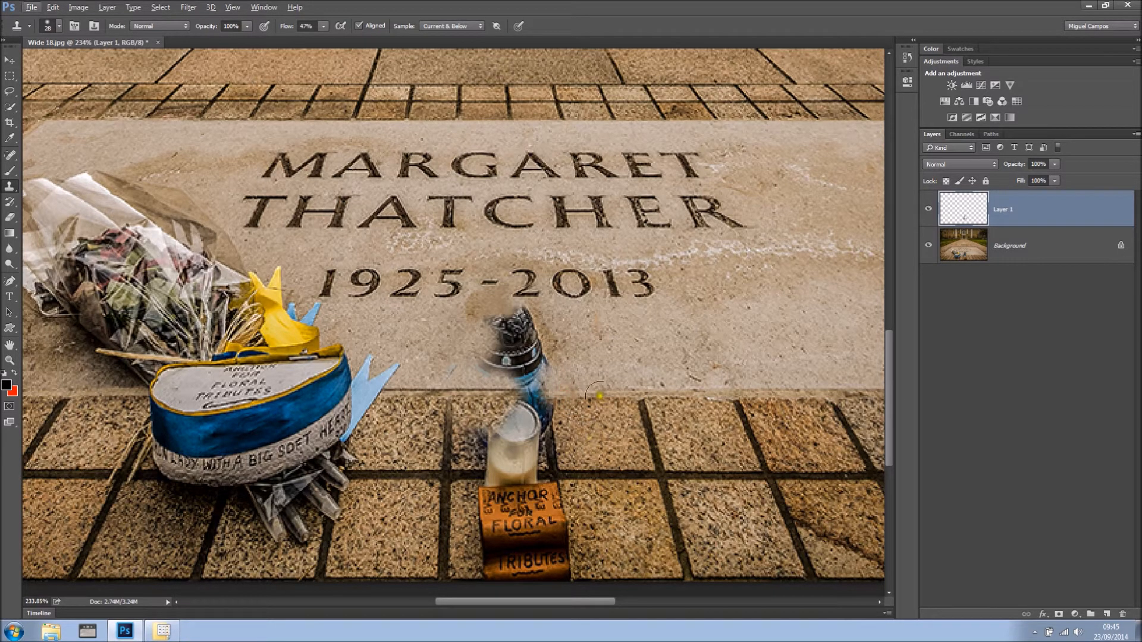
pyautogui.keyDown('alt'); pyautogui.click(589, 453); pyautogui.keyUp('alt')
pyautogui.moveTo(542, 414); pyautogui.dragTo(560, 447)
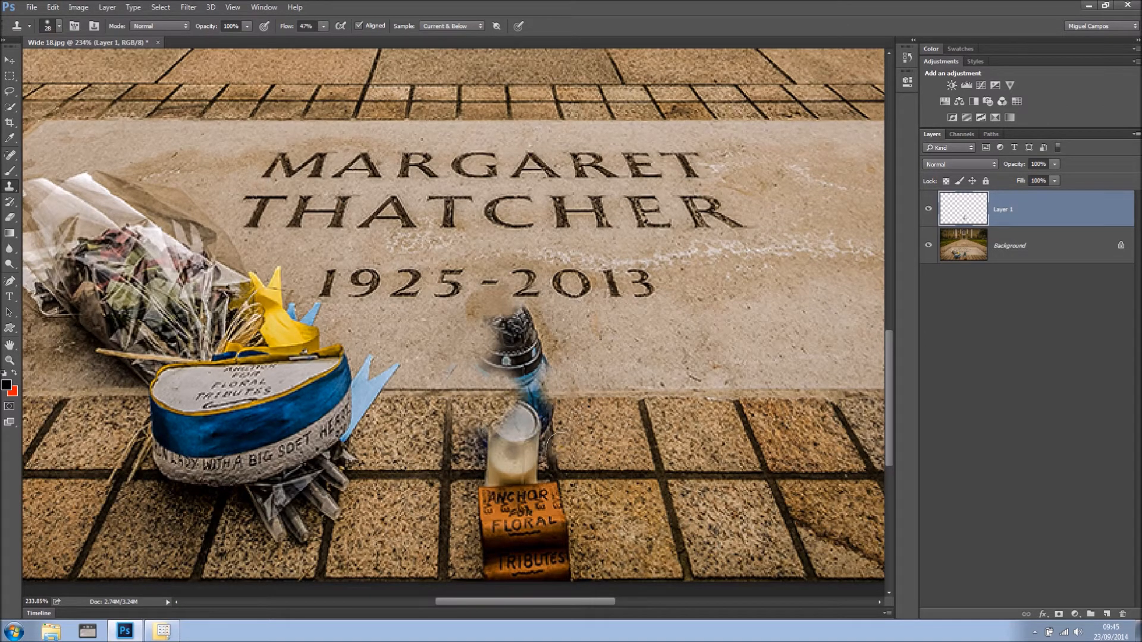
# Step: Rebuild the dark brick joint to the right of the white candle with the Clone Stamp
pyautogui.scroll(1, 550, 443)
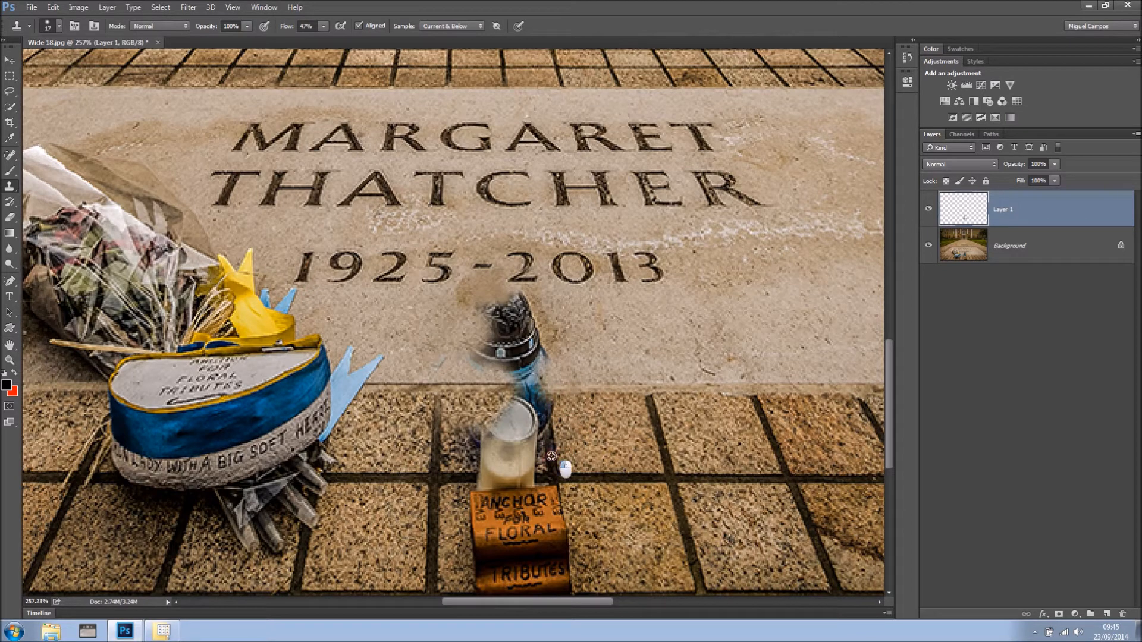
pyautogui.moveTo(549, 449)
pyautogui.mouseDown()
pyautogui.moveTo(541, 407)
pyautogui.moveTo(552, 405)
pyautogui.moveTo(544, 422)
pyautogui.moveTo(539, 404)
pyautogui.moveTo(548, 430)
pyautogui.mouseUp()
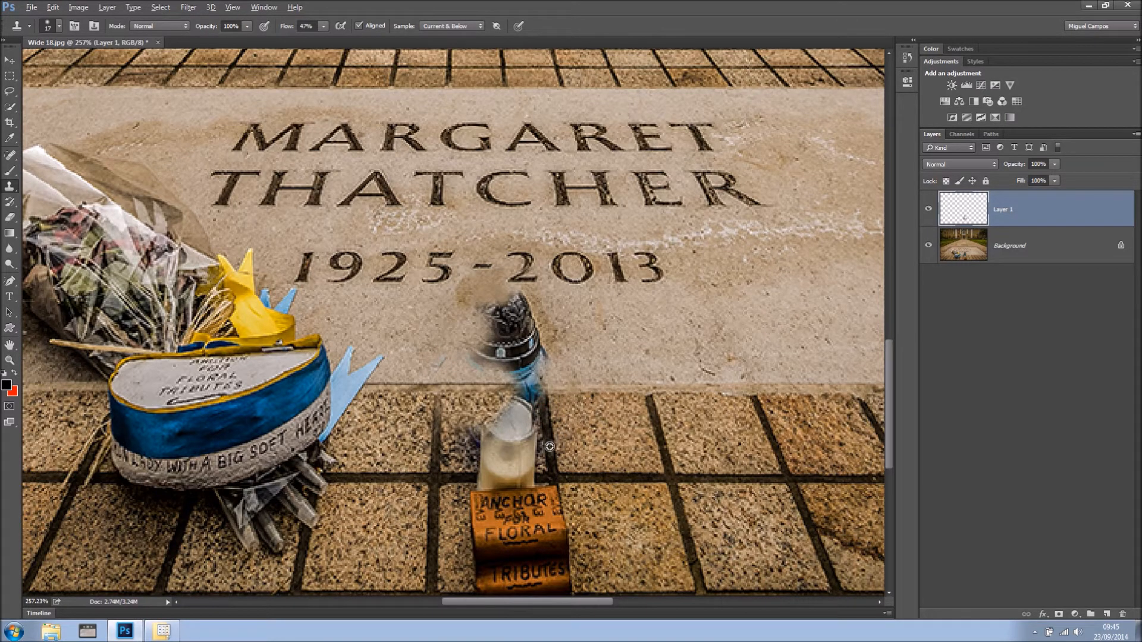
pyautogui.moveTo(541, 397); pyautogui.dragTo(548, 399)
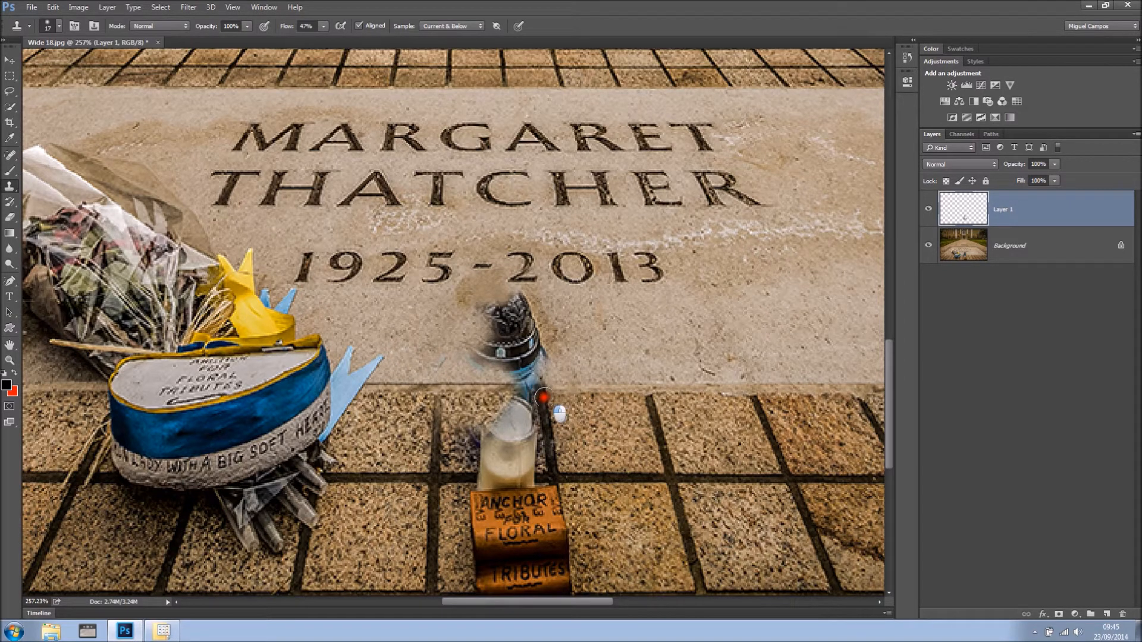
# Step: Clone the slab's front edge across the gap above the candle and toggle Layer 1's visibility to compare with the original
pyautogui.keyDown('alt'); pyautogui.click(466, 387); pyautogui.keyUp('alt')
pyautogui.moveTo(518, 388); pyautogui.dragTo(544, 386)
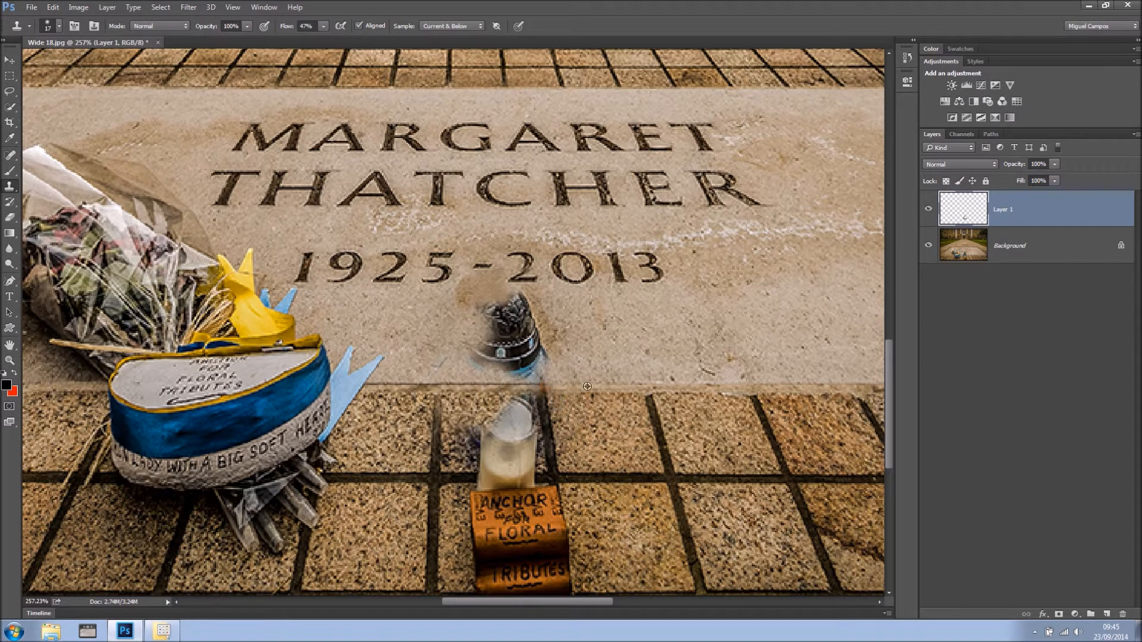
pyautogui.click(550, 386)
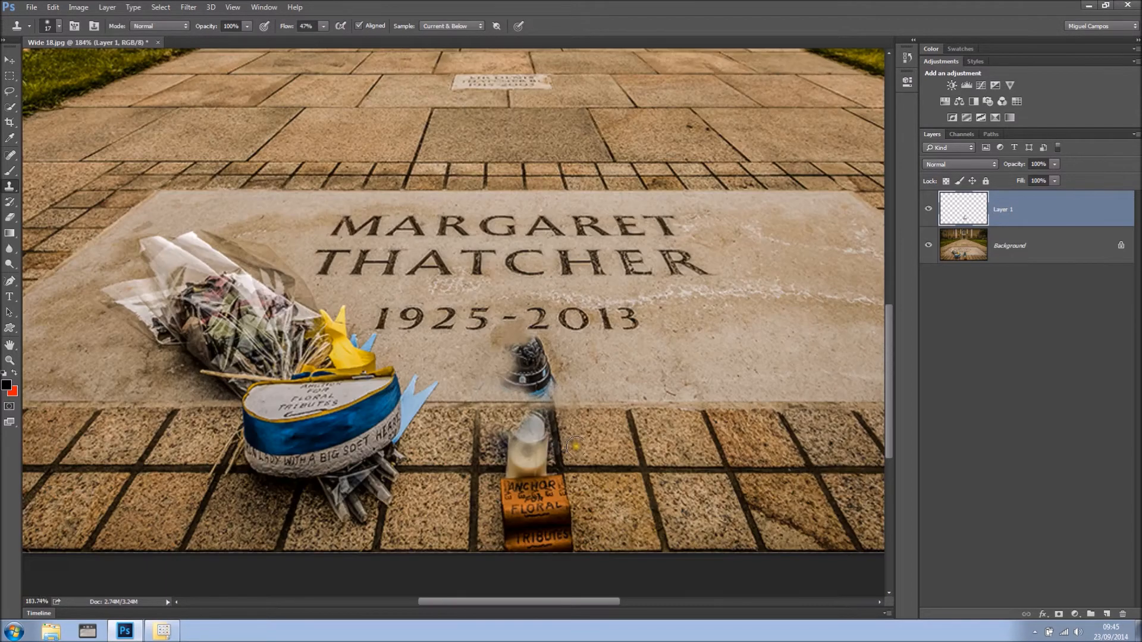
pyautogui.scroll(-4, 589, 449)
pyautogui.click(929, 210)
pyautogui.click(929, 210)
# Step: Clone clean stone over the rest of the lantern's cap with a 27 px brush
pyautogui.scroll(3, 622, 381)
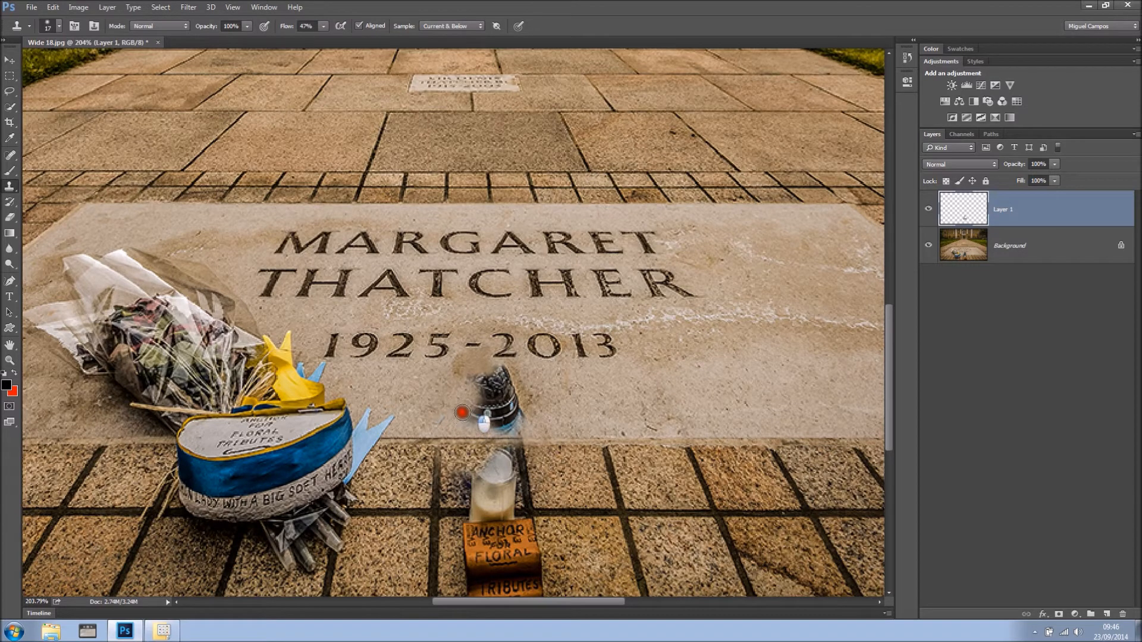
pyautogui.keyDown('alt'); pyautogui.click(542, 409); pyautogui.keyUp('alt')
pyautogui.press(']')
pyautogui.moveTo(528, 415); pyautogui.dragTo(510, 383)
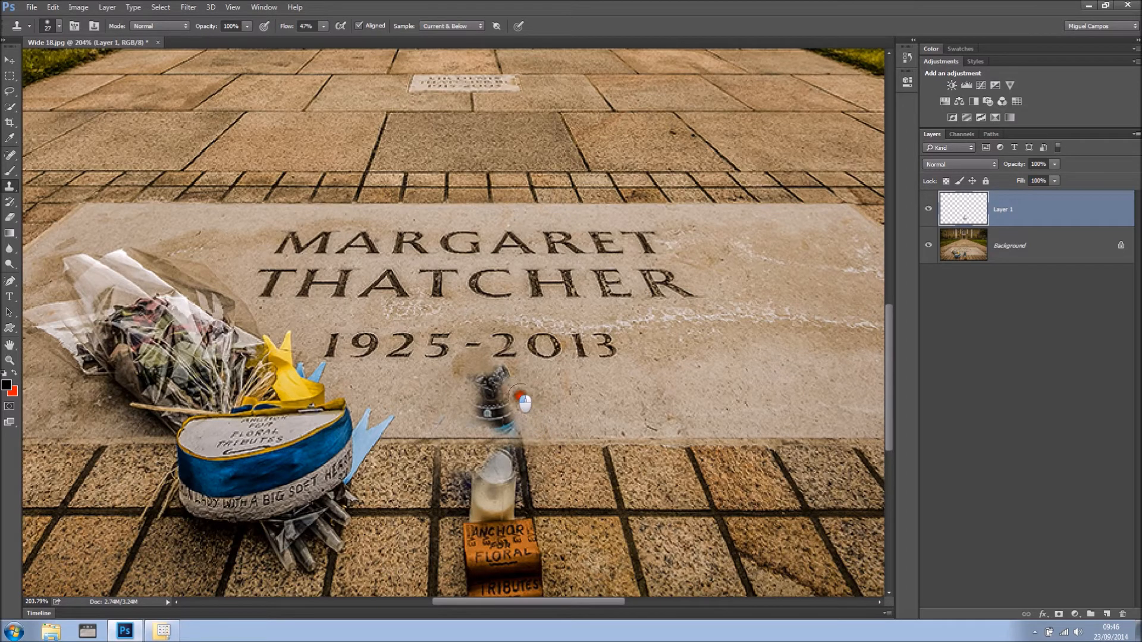
pyautogui.keyDown('alt'); pyautogui.click(540, 419); pyautogui.keyUp('alt')
pyautogui.moveTo(500, 421)
pyautogui.mouseDown()
pyautogui.moveTo(503, 374)
pyautogui.moveTo(516, 419)
pyautogui.moveTo(486, 419)
pyautogui.moveTo(509, 420)
pyautogui.moveTo(487, 413)
pyautogui.moveTo(486, 388)
pyautogui.moveTo(497, 401)
pyautogui.moveTo(448, 395)
pyautogui.moveTo(476, 383)
pyautogui.moveTo(454, 408)
pyautogui.moveTo(505, 419)
pyautogui.moveTo(481, 415)
pyautogui.moveTo(566, 411)
pyautogui.moveTo(495, 422)
pyautogui.moveTo(543, 420)
pyautogui.mouseUp()
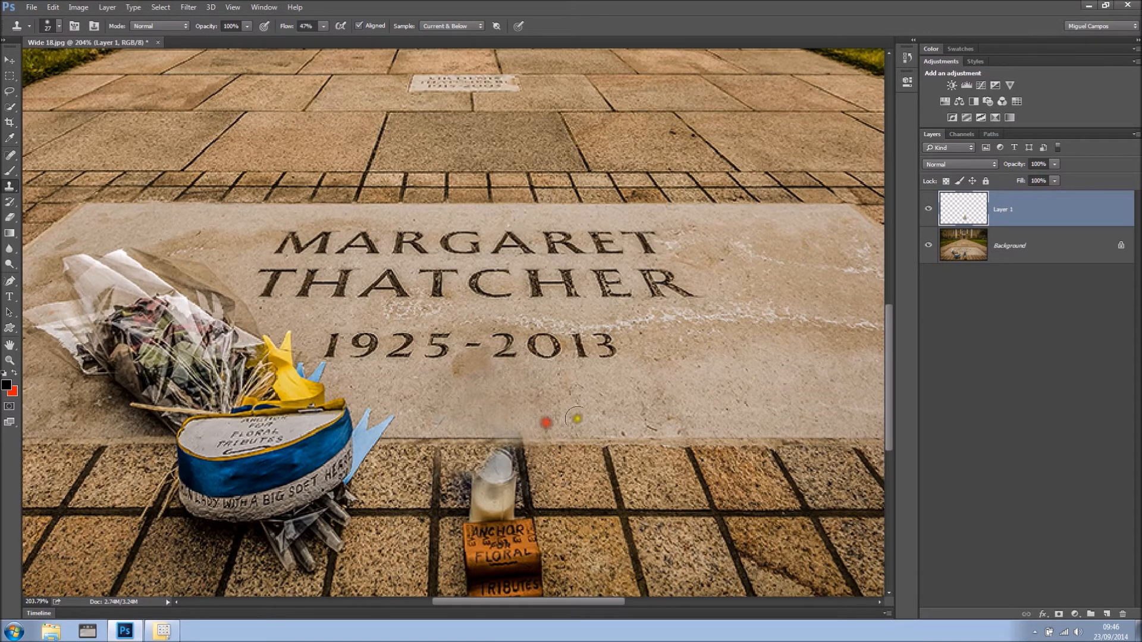
# Step: Toggle Layer 1's visibility to compare the retouched slab with the original photo, and examine the remaining candle up close
pyautogui.scroll(-2, 576, 417)
pyautogui.scroll(-1, 575, 417)
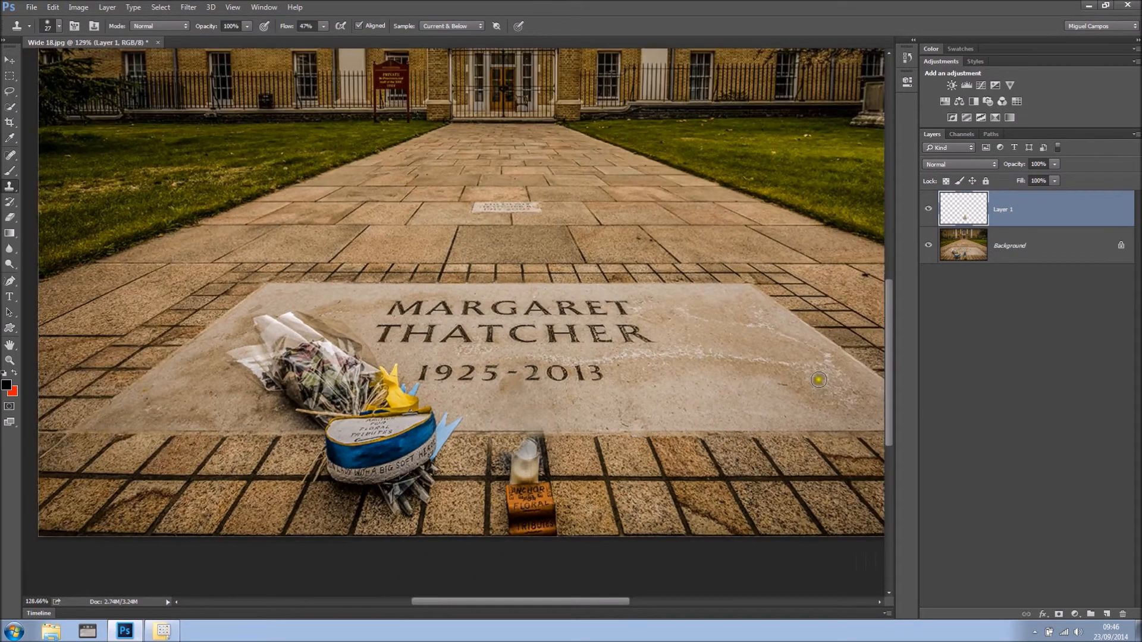
pyautogui.click(928, 211)
pyautogui.click(929, 211)
pyautogui.click(928, 210)
pyautogui.click(928, 210)
pyautogui.scroll(2, 628, 434)
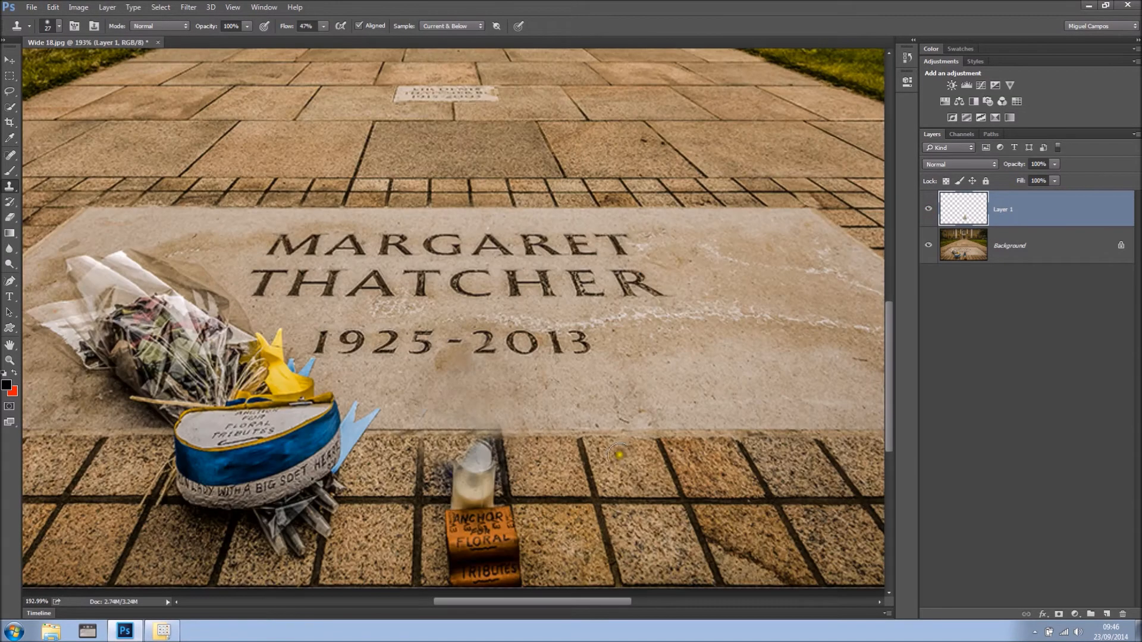
pyautogui.scroll(2, 594, 466)
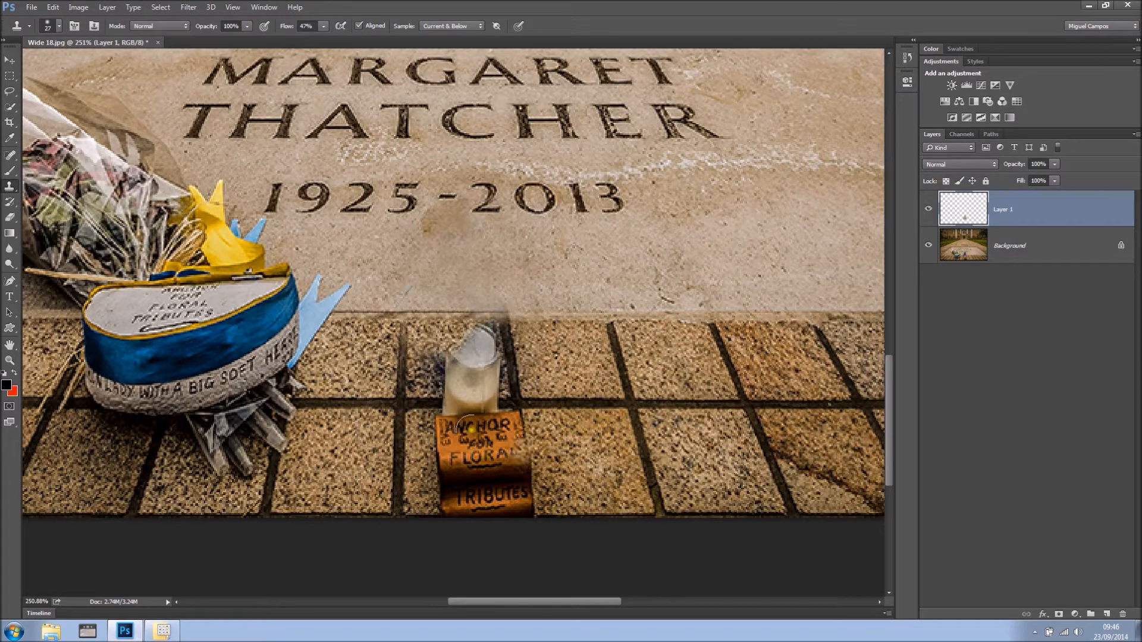
# Step: Clone the horizontal joint and neighbouring paving over the candle's lower body and part of the orange reflection with a 15 px brush
pyautogui.keyDown('alt'); pyautogui.click(424, 405); pyautogui.keyUp('alt')
pyautogui.moveTo(419, 403)
pyautogui.mouseDown()
pyautogui.moveTo(437, 403)
pyautogui.moveTo(440, 443)
pyautogui.moveTo(440, 359)
pyautogui.moveTo(438, 497)
pyautogui.mouseUp()
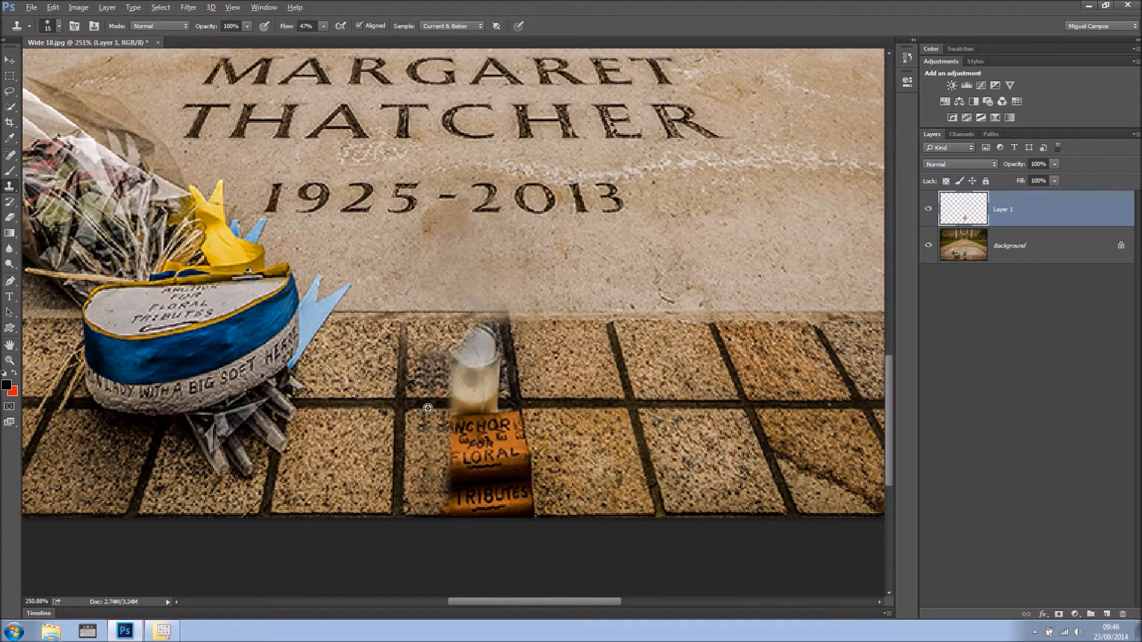
pyautogui.keyDown('alt'); pyautogui.click(425, 404); pyautogui.keyUp('alt')
pyautogui.moveTo(446, 405); pyautogui.dragTo(451, 405)
pyautogui.moveTo(451, 405)
pyautogui.mouseDown()
pyautogui.moveTo(470, 419)
pyautogui.moveTo(459, 360)
pyautogui.moveTo(453, 487)
pyautogui.moveTo(457, 350)
pyautogui.moveTo(456, 443)
pyautogui.mouseUp()
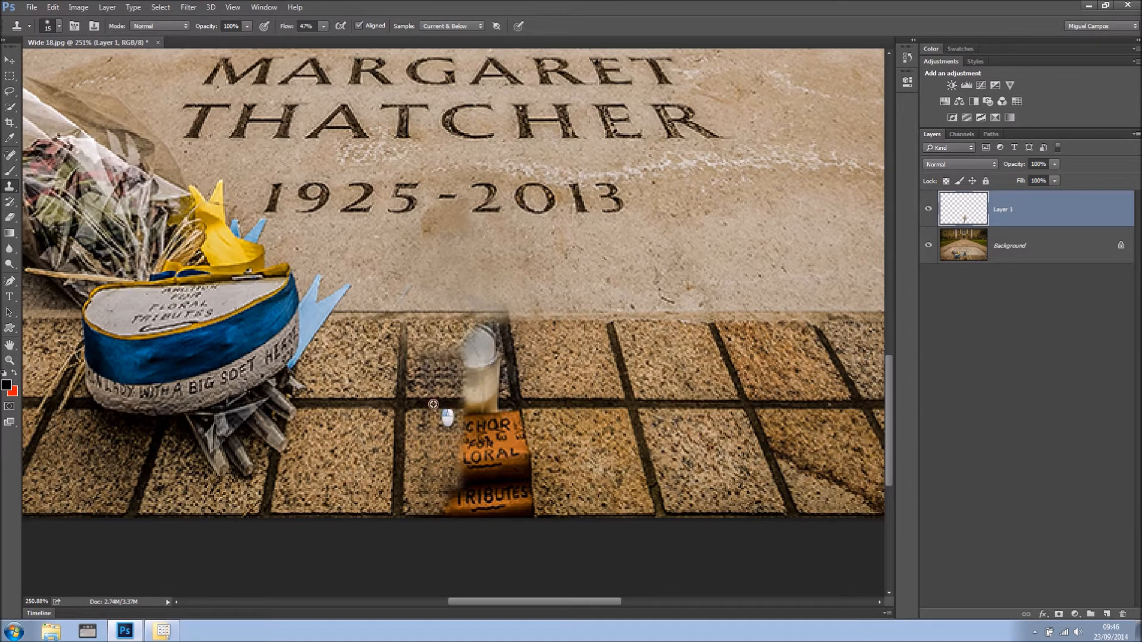
pyautogui.moveTo(468, 403)
pyautogui.mouseDown()
pyautogui.moveTo(465, 354)
pyautogui.moveTo(466, 472)
pyautogui.moveTo(456, 430)
pyautogui.mouseUp()
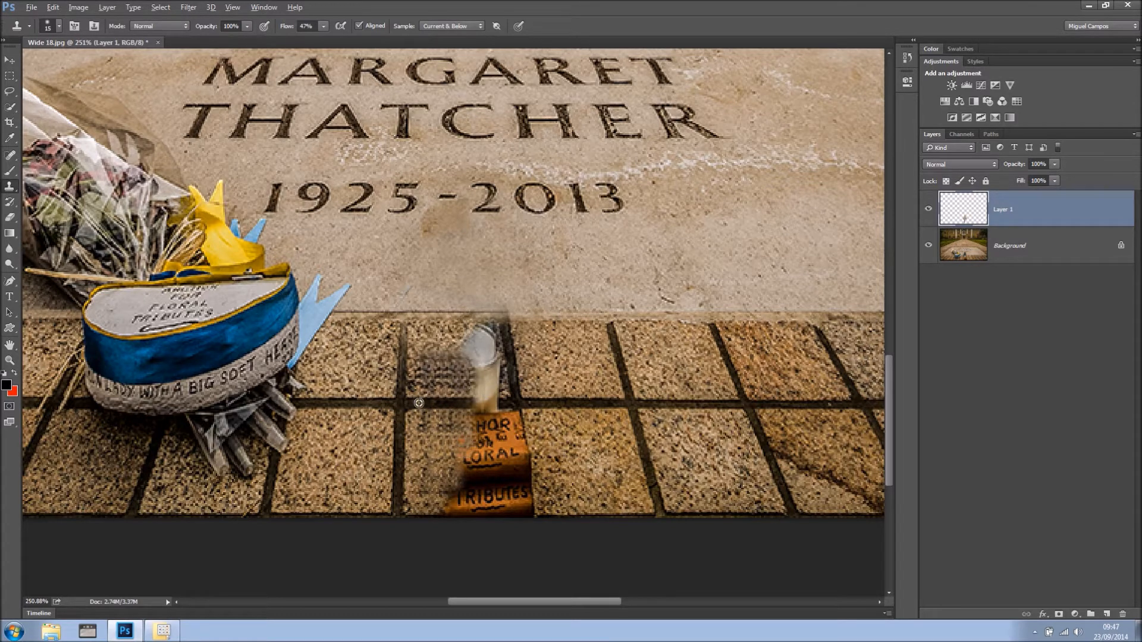
pyautogui.click(471, 408)
pyautogui.moveTo(477, 402)
pyautogui.mouseDown()
pyautogui.moveTo(476, 454)
pyautogui.moveTo(488, 401)
pyautogui.moveTo(497, 403)
pyautogui.moveTo(492, 448)
pyautogui.moveTo(504, 408)
pyautogui.moveTo(484, 368)
pyautogui.moveTo(469, 373)
pyautogui.moveTo(490, 424)
pyautogui.moveTo(443, 383)
pyautogui.moveTo(499, 398)
pyautogui.moveTo(451, 386)
pyautogui.moveTo(491, 384)
pyautogui.mouseUp()
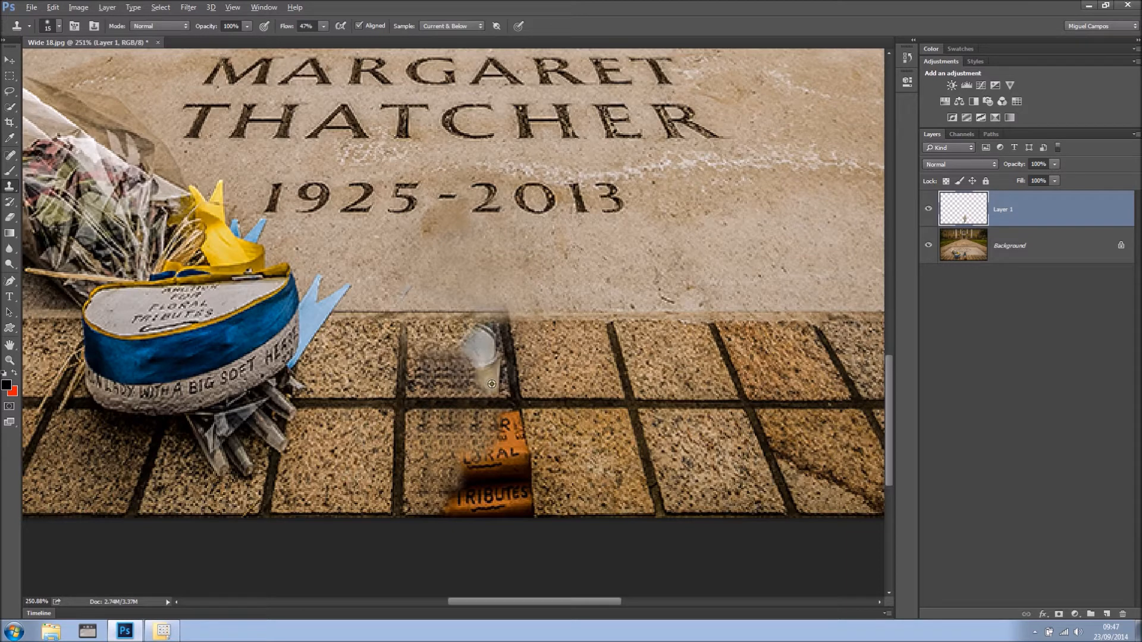
# Step: Clone clean brick texture over the smudged brick beside the candle's remains with a 23 px brush
pyautogui.keyDown('alt'); pyautogui.rightClick(464, 366); pyautogui.keyUp('alt')
pyautogui.keyDown('alt'); pyautogui.click(365, 355); pyautogui.keyUp('alt')
pyautogui.click(427, 363)
pyautogui.click(435, 366)
pyautogui.click(442, 360)
pyautogui.keyDown('alt'); pyautogui.click(324, 370); pyautogui.keyUp('alt')
pyautogui.click(412, 369)
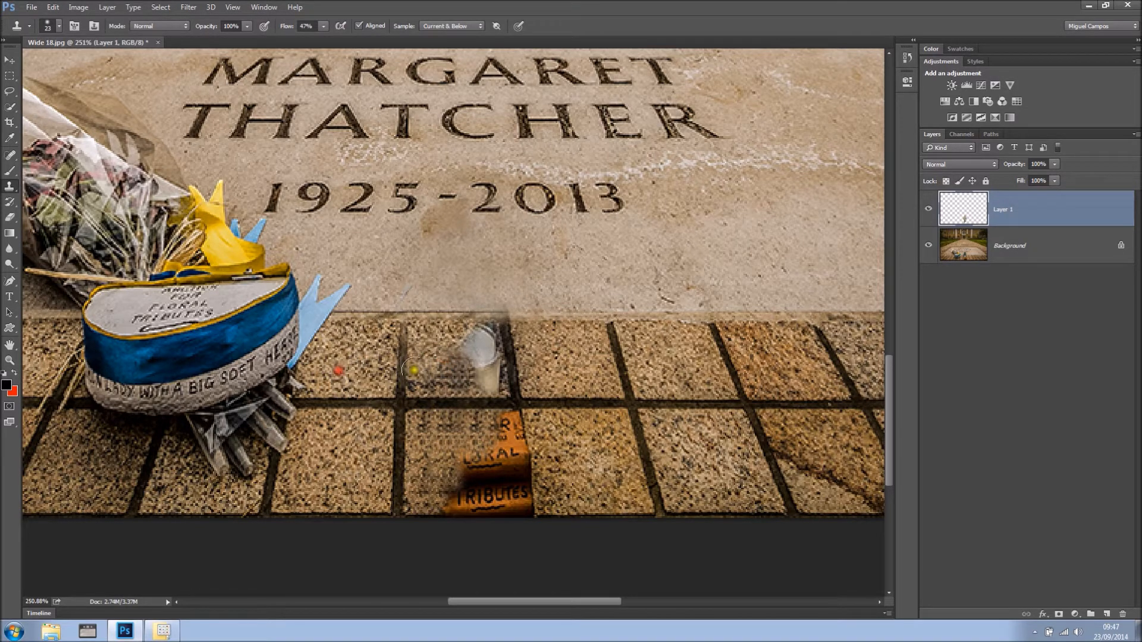
pyautogui.click(434, 374)
pyautogui.click(443, 362)
pyautogui.keyDown('alt'); pyautogui.click(360, 363); pyautogui.keyUp('alt')
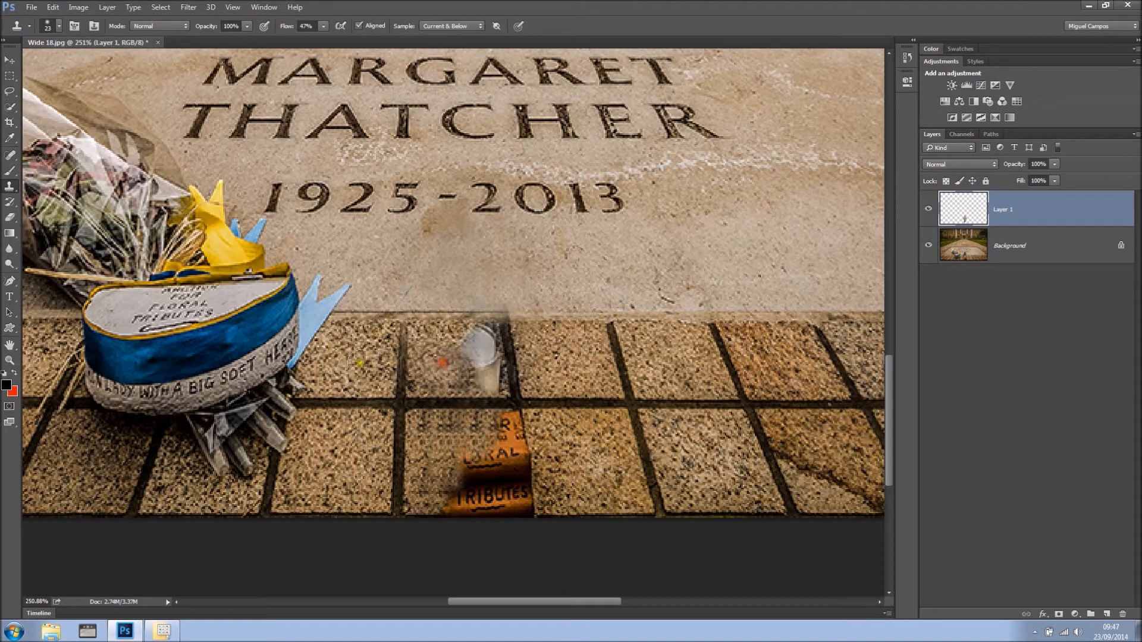
# Step: Clone speckled brick texture over most of the candle's remaining glass top and body
pyautogui.click(464, 380)
pyautogui.click(462, 359)
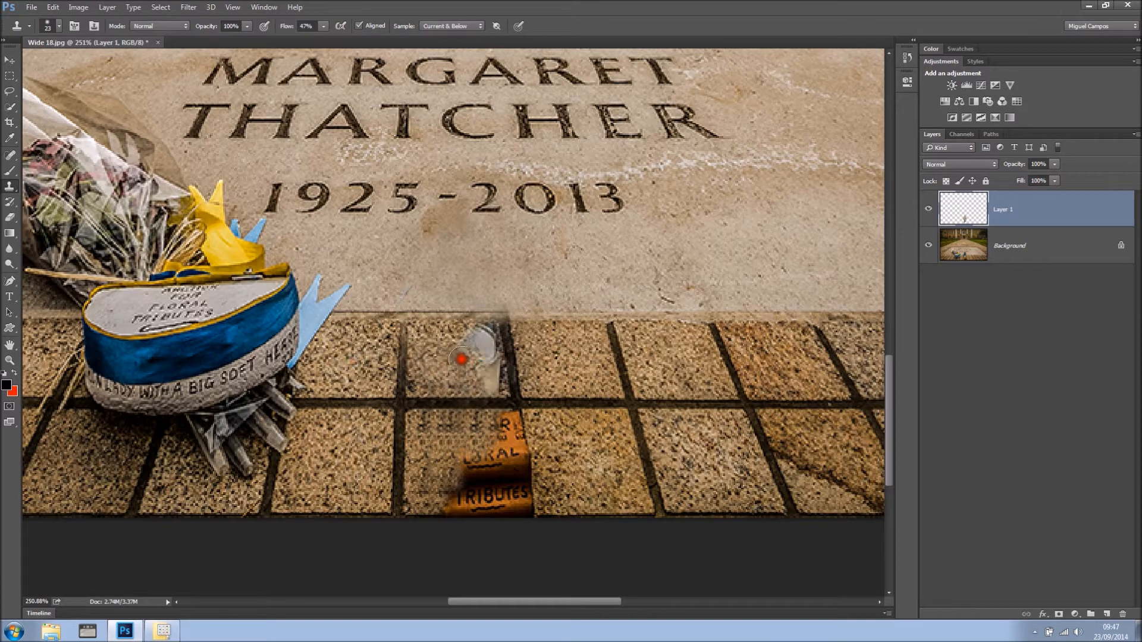
pyautogui.click(464, 348)
pyautogui.click(480, 353)
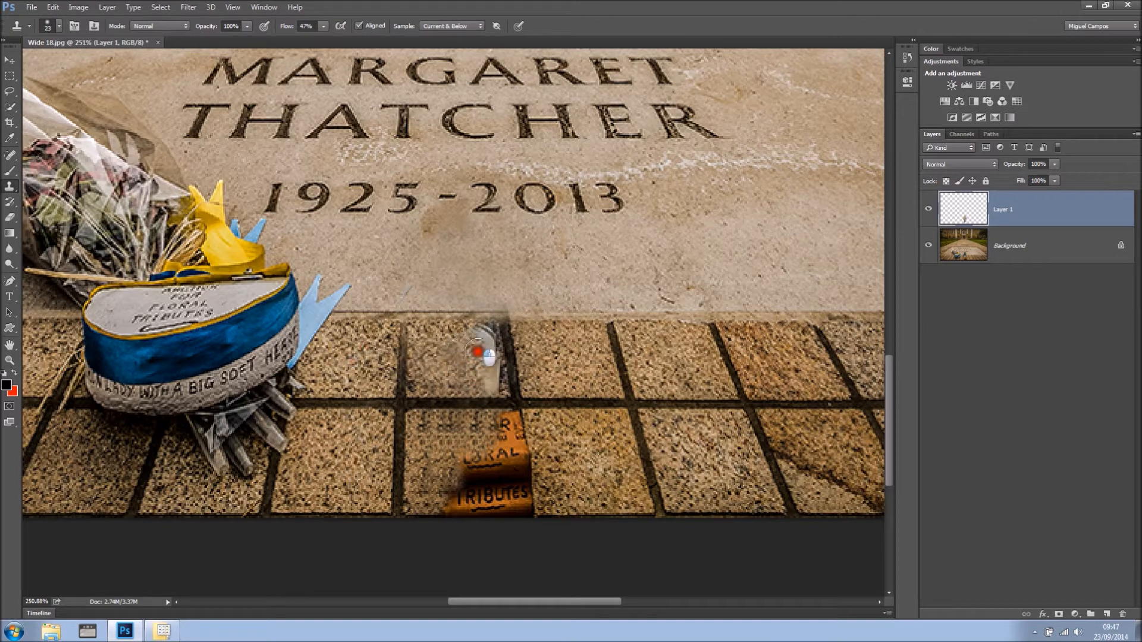
pyautogui.click(480, 365)
pyautogui.click(452, 366)
pyautogui.keyDown('alt'); pyautogui.click(430, 348); pyautogui.keyUp('alt')
pyautogui.click(484, 360)
pyautogui.click(478, 352)
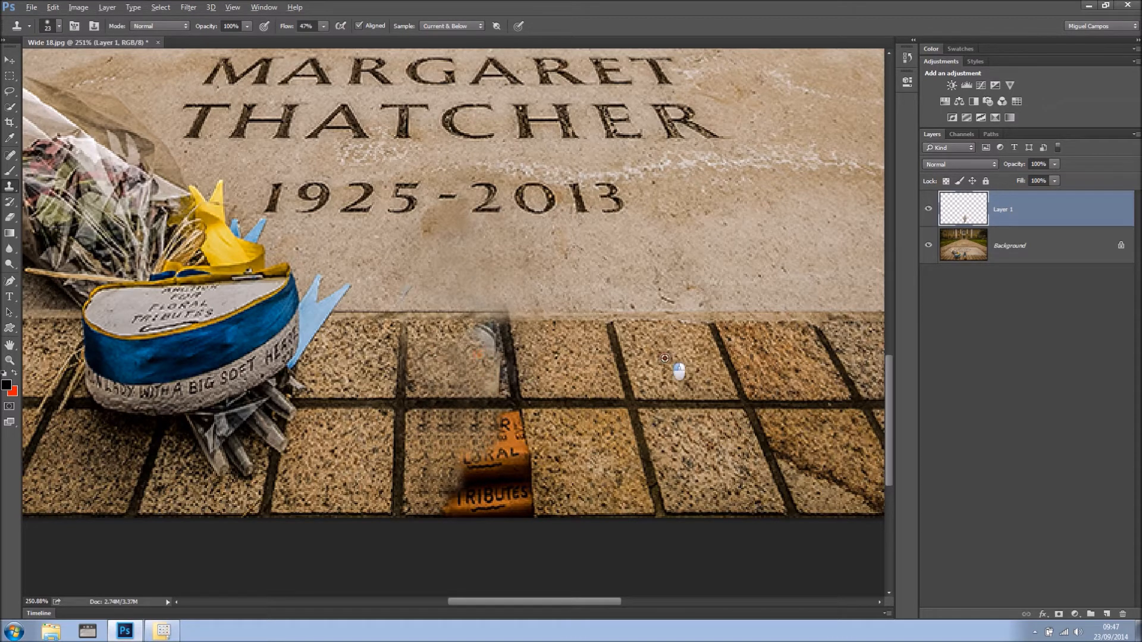
pyautogui.click(486, 369)
pyautogui.click(487, 356)
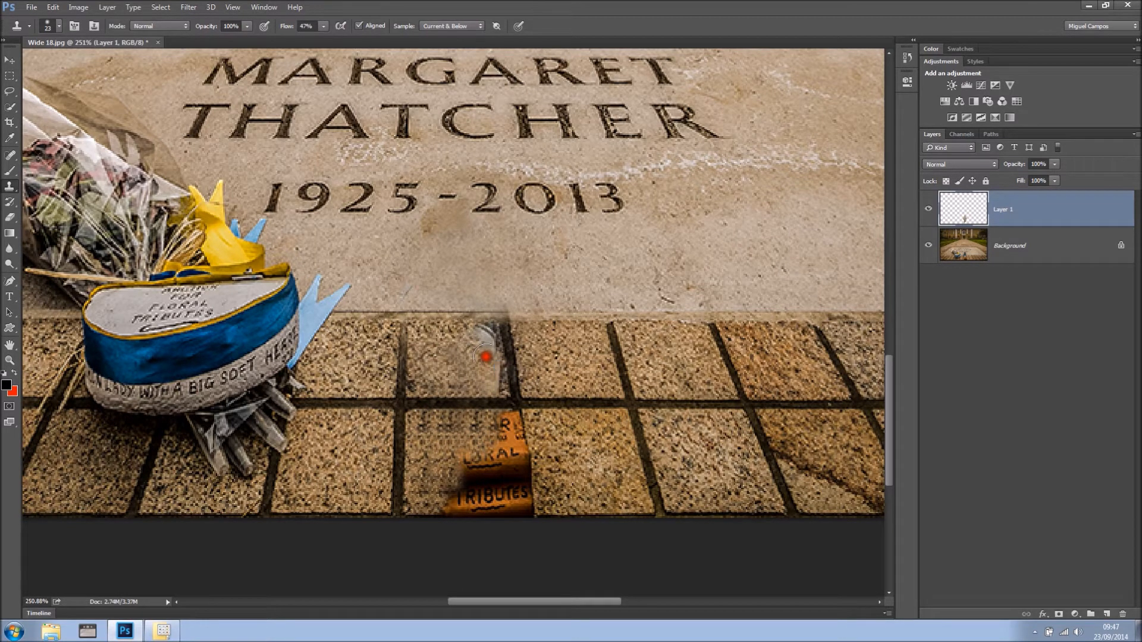
# Step: Clone brick texture over the last traces of the candle along the dark joint with a 15 px brush
pyautogui.keyDown('alt'); pyautogui.rightClick(515, 359); pyautogui.keyUp('alt')
pyautogui.click(485, 331)
pyautogui.click(474, 350)
pyautogui.click(471, 369)
pyautogui.keyDown('alt'); pyautogui.click(447, 388); pyautogui.keyUp('alt')
pyautogui.moveTo(494, 389)
pyautogui.mouseDown()
pyautogui.moveTo(492, 354)
pyautogui.moveTo(484, 383)
pyautogui.moveTo(453, 359)
pyautogui.moveTo(480, 354)
pyautogui.moveTo(446, 344)
pyautogui.moveTo(482, 358)
pyautogui.moveTo(454, 382)
pyautogui.moveTo(436, 365)
pyautogui.moveTo(461, 382)
pyautogui.moveTo(564, 394)
pyautogui.mouseUp()
pyautogui.keyDown('alt'); pyautogui.click(560, 359); pyautogui.keyUp('alt')
# Step: Clone the adjacent front-row brick over the remaining orange lettered reflection
pyautogui.press('alt')
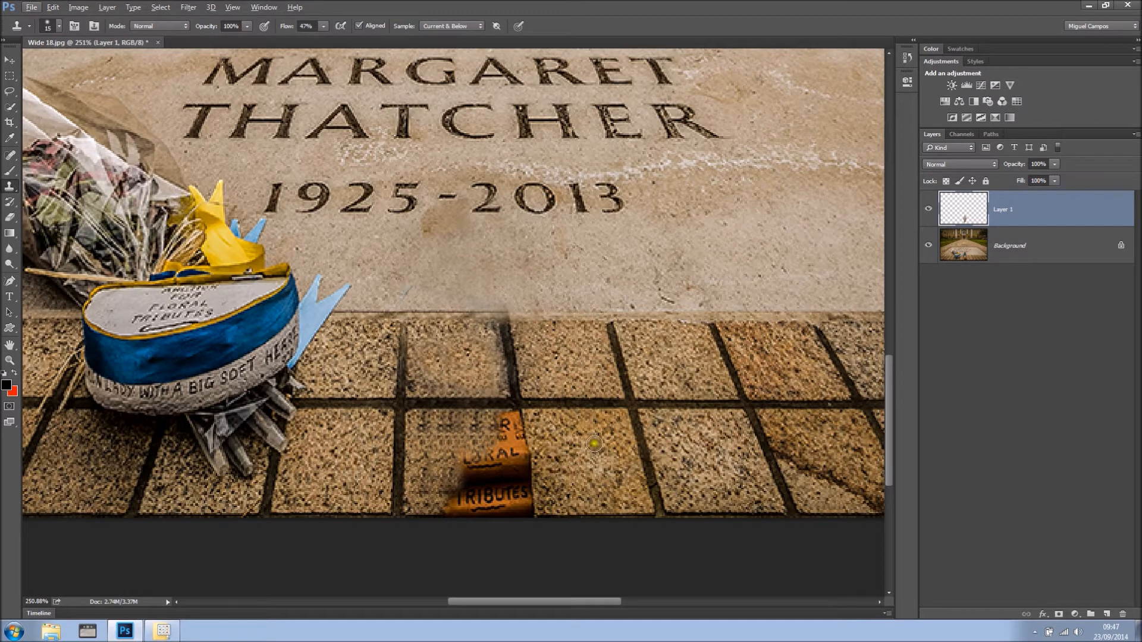
pyautogui.press('alt')
pyautogui.click(519, 409)
pyautogui.moveTo(515, 413)
pyautogui.mouseDown()
pyautogui.moveTo(515, 490)
pyautogui.moveTo(510, 416)
pyautogui.moveTo(501, 486)
pyautogui.moveTo(514, 504)
pyautogui.moveTo(522, 489)
pyautogui.moveTo(470, 498)
pyautogui.moveTo(497, 485)
pyautogui.moveTo(502, 424)
pyautogui.moveTo(469, 418)
pyautogui.moveTo(503, 419)
pyautogui.moveTo(472, 480)
pyautogui.moveTo(462, 466)
pyautogui.moveTo(471, 458)
pyautogui.moveTo(453, 486)
pyautogui.moveTo(468, 446)
pyautogui.moveTo(464, 428)
pyautogui.moveTo(441, 422)
pyautogui.moveTo(478, 444)
pyautogui.moveTo(525, 506)
pyautogui.moveTo(450, 507)
pyautogui.moveTo(471, 506)
pyautogui.moveTo(449, 502)
pyautogui.moveTo(475, 492)
pyautogui.moveTo(462, 472)
pyautogui.moveTo(497, 473)
pyautogui.mouseUp()
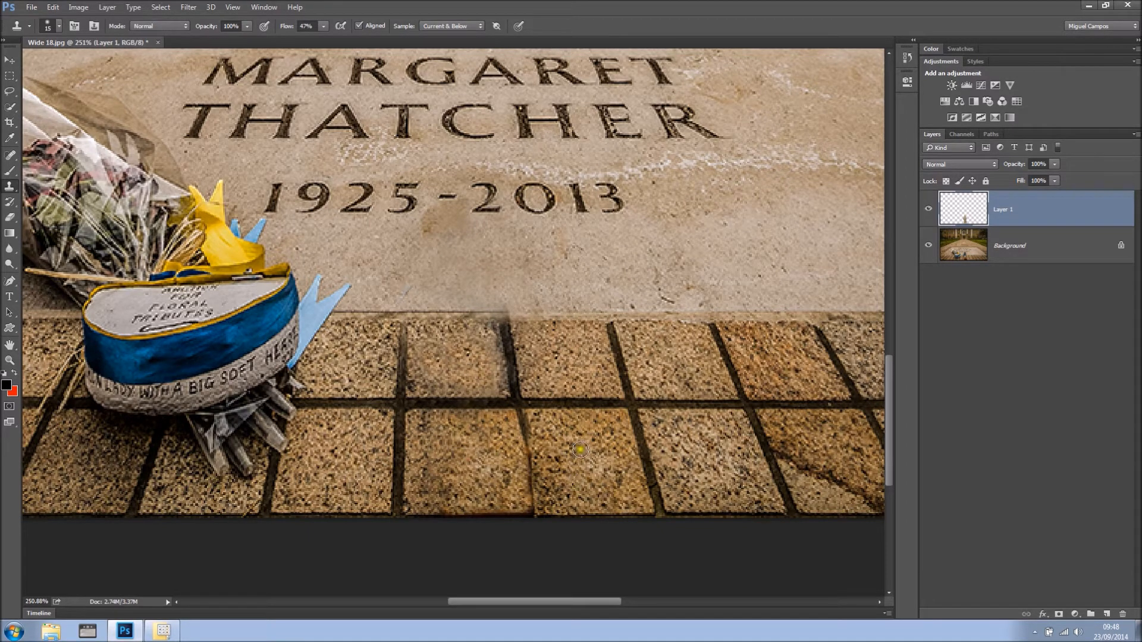
# Step: Rebuild the dark vertical joint where the candle and its reflection stood, down to the photo's front edge
pyautogui.click(514, 336)
pyautogui.click(521, 380)
pyautogui.moveTo(512, 394); pyautogui.dragTo(518, 427)
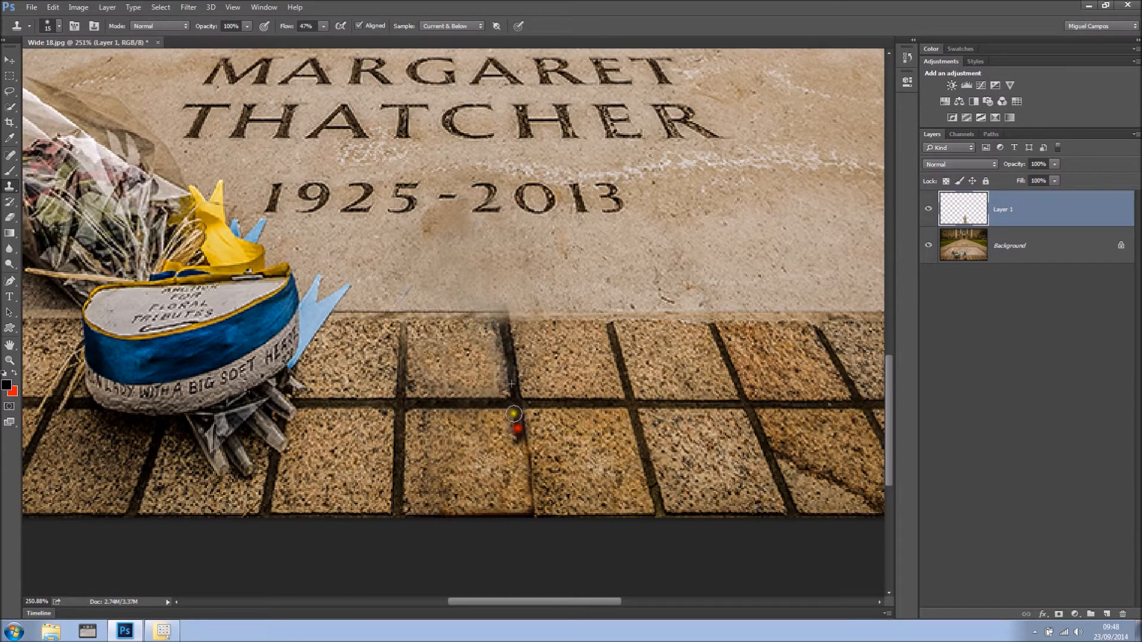
pyautogui.moveTo(523, 412)
pyautogui.mouseDown()
pyautogui.moveTo(518, 476)
pyautogui.moveTo(530, 482)
pyautogui.moveTo(525, 461)
pyautogui.moveTo(525, 491)
pyautogui.moveTo(520, 427)
pyautogui.moveTo(532, 509)
pyautogui.moveTo(520, 434)
pyautogui.moveTo(533, 487)
pyautogui.mouseUp()
pyautogui.moveTo(521, 423); pyautogui.dragTo(526, 509)
# Step: Toggle Layer 1's visibility with the whole photo in view to compare the retouching with the original
pyautogui.hotkey('ctrl', '0')
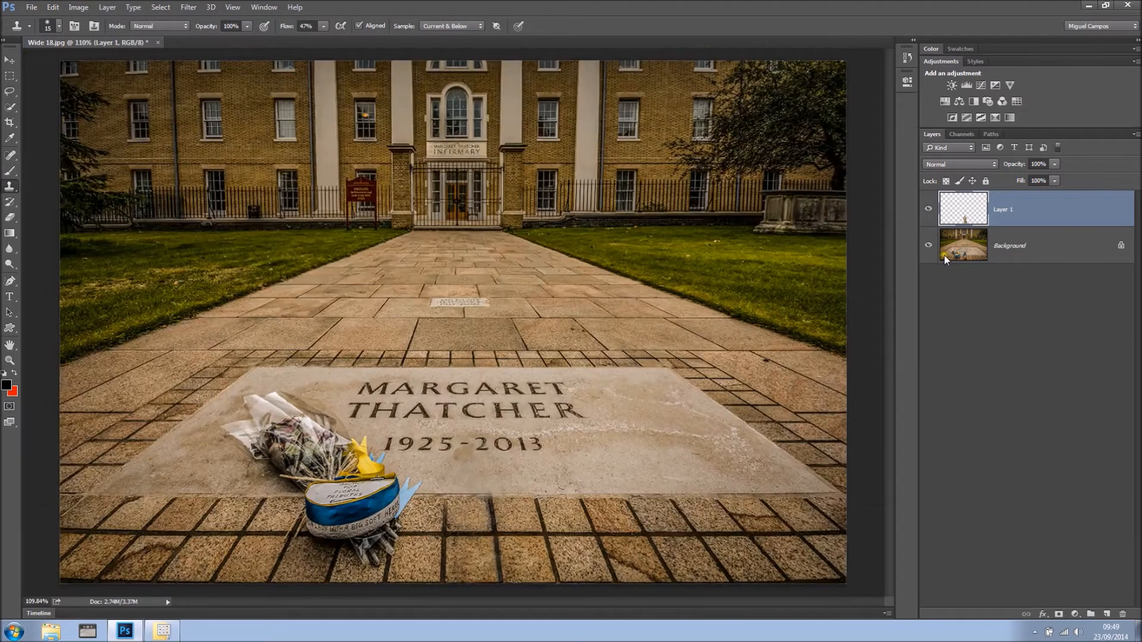
pyautogui.click(928, 209)
pyautogui.click(927, 209)
# Step: Clone front-row brick texture over the wrapped flower stems sticking out below the blue-and-white wreath
pyautogui.scroll(2, 544, 451)
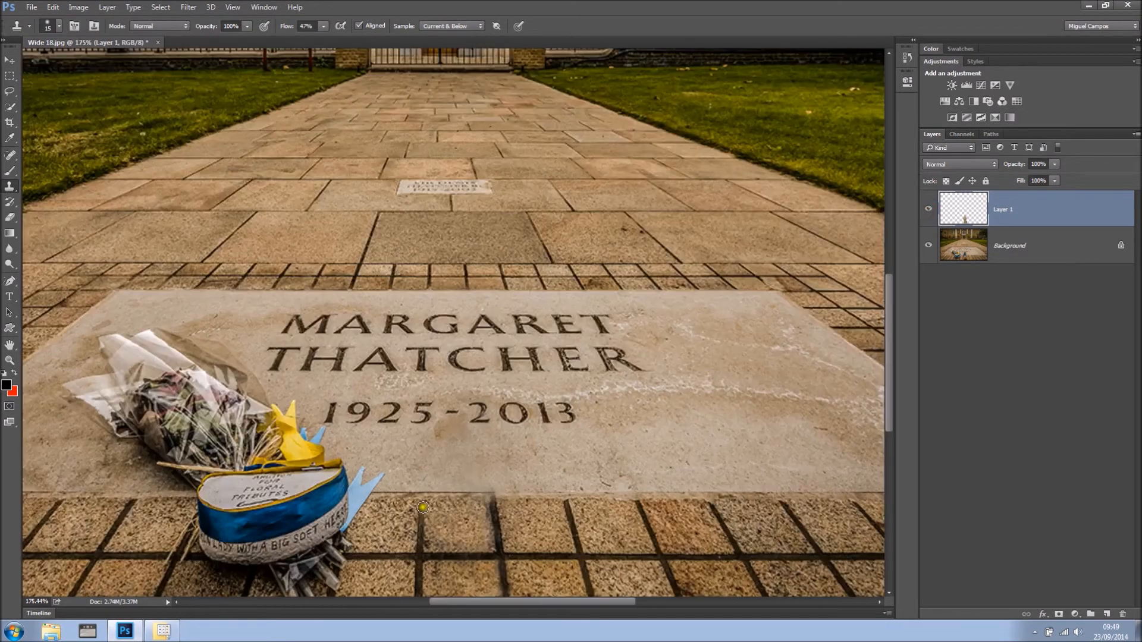
pyautogui.moveTo(482, 411); pyautogui.dragTo(534, 395)
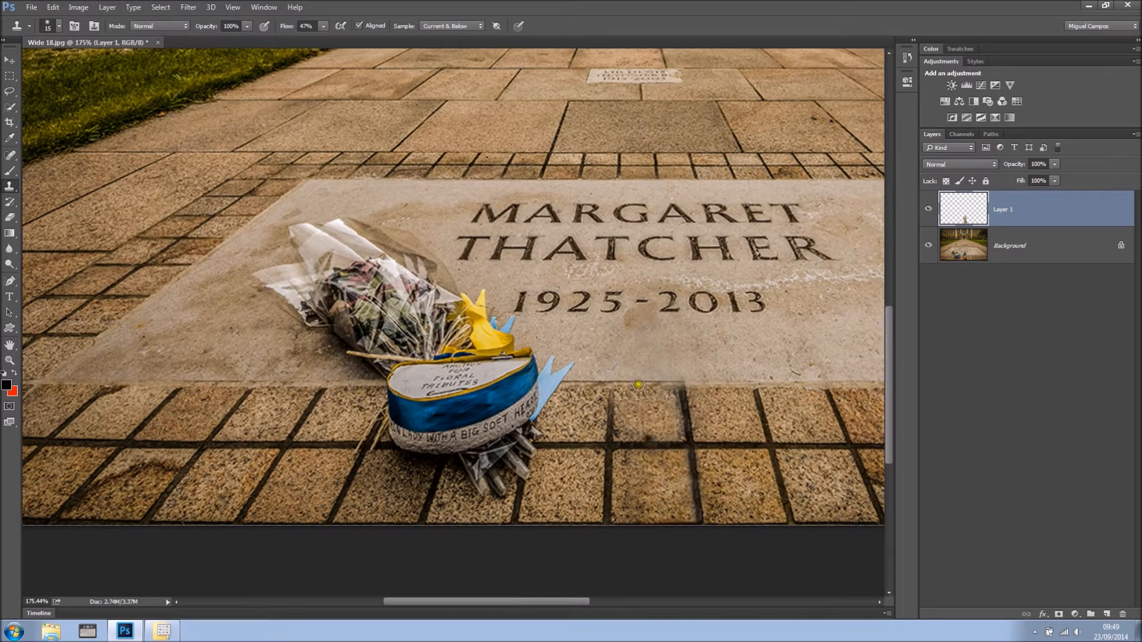
pyautogui.moveTo(525, 479); pyautogui.dragTo(540, 406)
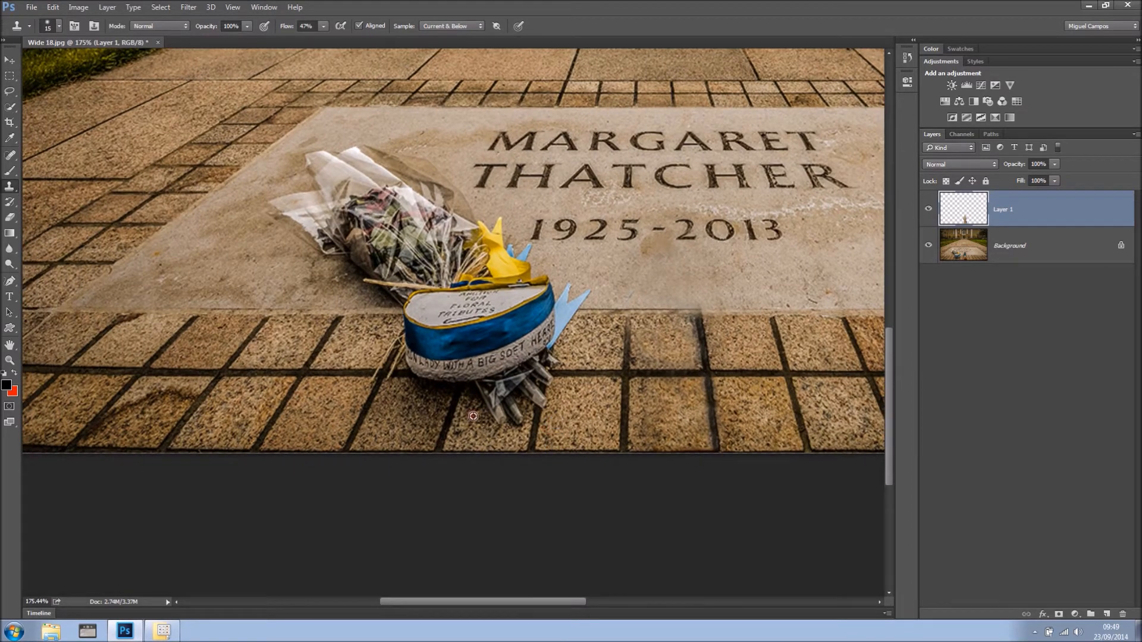
pyautogui.click(493, 415)
pyautogui.click(492, 409)
pyautogui.click(492, 401)
pyautogui.click(500, 398)
pyautogui.click(508, 421)
pyautogui.click(512, 421)
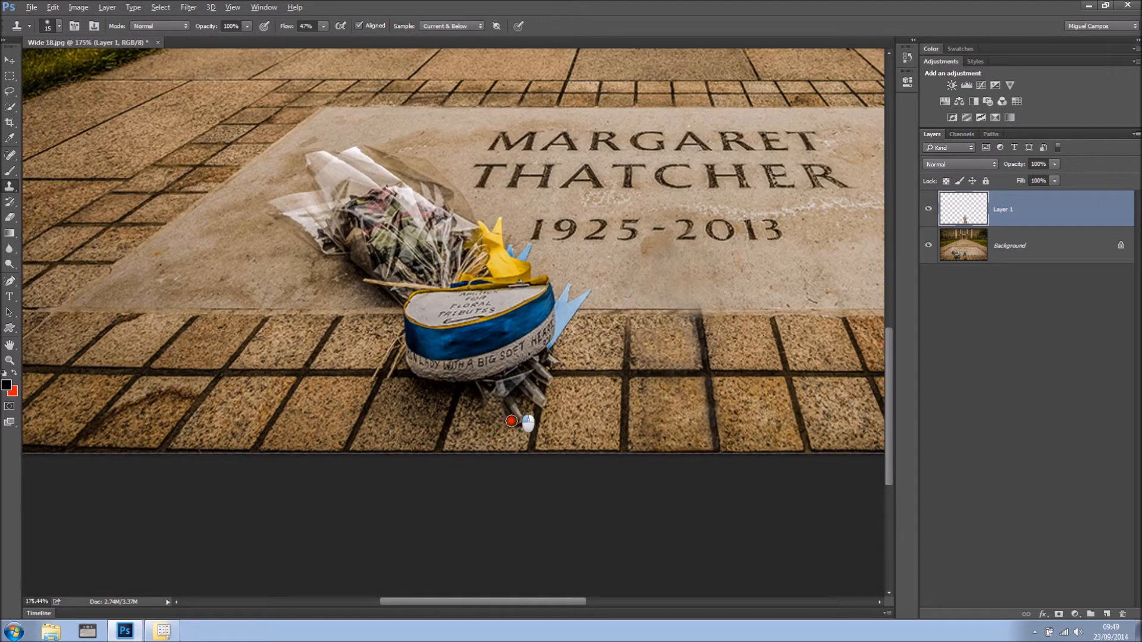
pyautogui.click(521, 426)
pyautogui.click(542, 397)
pyautogui.click(537, 395)
pyautogui.click(531, 405)
pyautogui.click(503, 410)
pyautogui.click(518, 395)
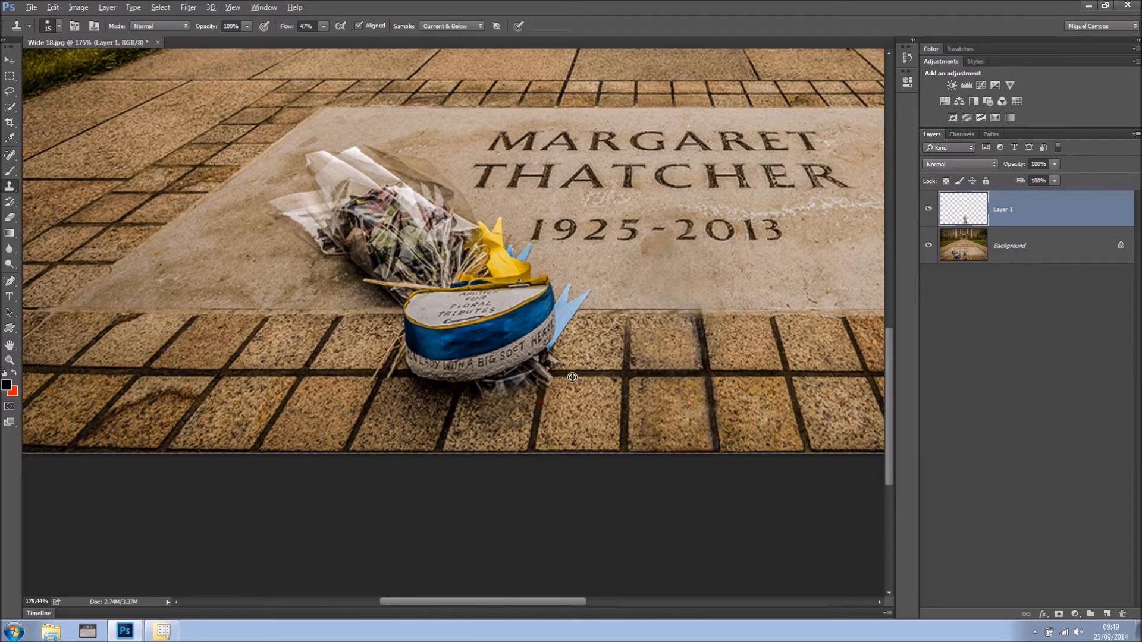
# Step: Clone the horizontal joint, vertical joint and brick over the stem remnants just below the wreath's right end
pyautogui.click(546, 375)
pyautogui.click(539, 375)
pyautogui.moveTo(538, 376); pyautogui.dragTo(542, 373)
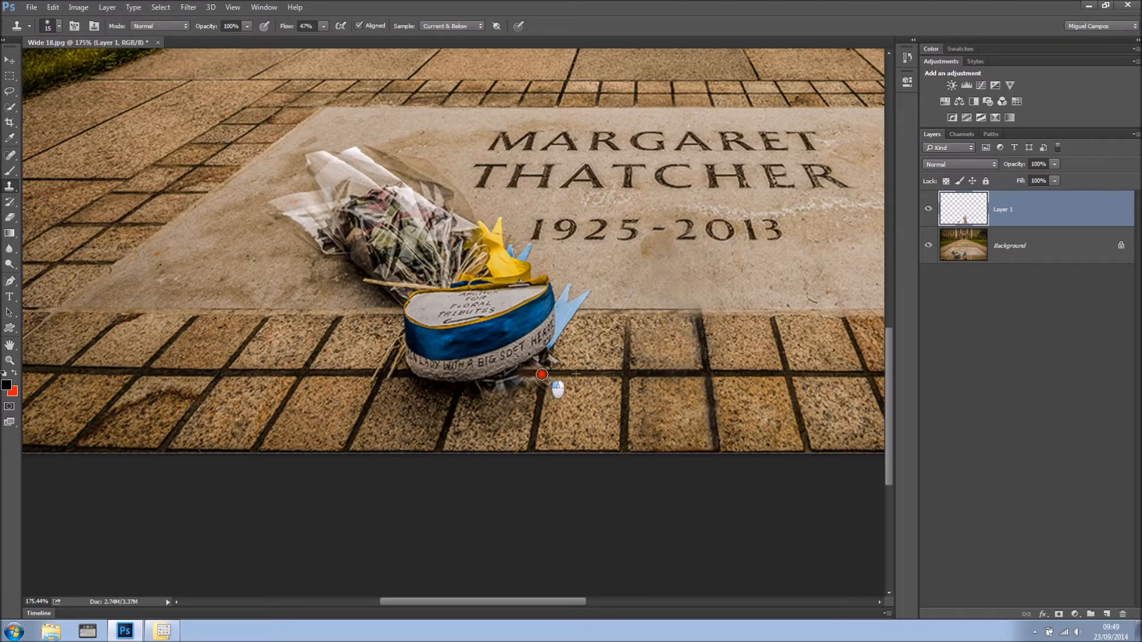
pyautogui.keyDown('alt'); pyautogui.click(536, 418); pyautogui.keyUp('alt')
pyautogui.moveTo(542, 383)
pyautogui.mouseDown()
pyautogui.moveTo(506, 382)
pyautogui.moveTo(490, 400)
pyautogui.mouseUp()
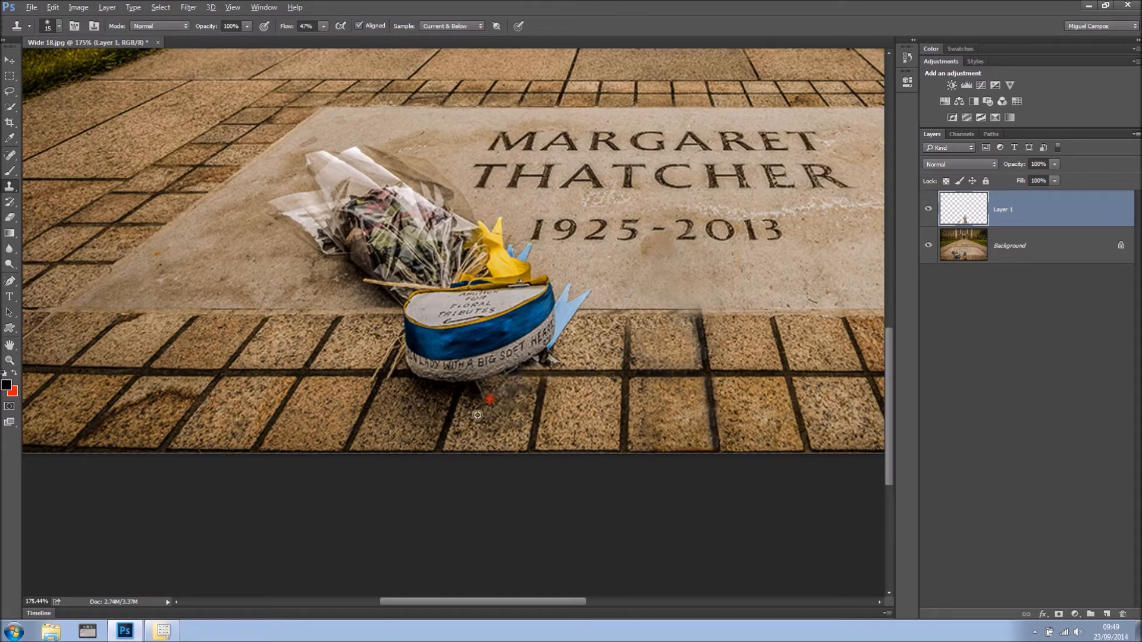
# Step: Rebuild the vertical joint below the middle of the wreath and clone brick over the last stem beside it
pyautogui.keyDown('alt'); pyautogui.click(449, 421); pyautogui.keyUp('alt')
pyautogui.moveTo(458, 385)
pyautogui.mouseDown()
pyautogui.moveTo(449, 408)
pyautogui.moveTo(413, 396)
pyautogui.moveTo(480, 398)
pyautogui.moveTo(407, 385)
pyautogui.moveTo(496, 383)
pyautogui.moveTo(434, 380)
pyautogui.moveTo(490, 390)
pyautogui.moveTo(479, 414)
pyautogui.mouseUp()
pyautogui.keyDown('alt'); pyautogui.click(416, 400); pyautogui.keyUp('alt')
pyautogui.click(486, 398)
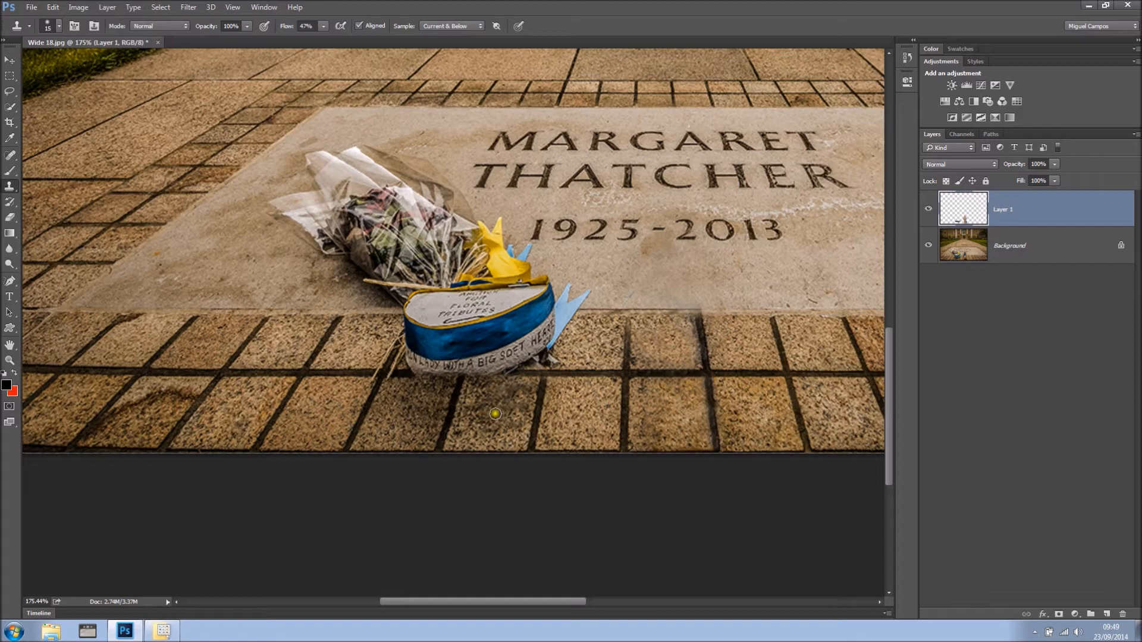
# Step: Even out the retouched brick below the wreath by cloning neighbouring brick texture with a larger brush
pyautogui.keyDown('alt'); pyautogui.rightClick(406, 422); pyautogui.keyUp('alt')
pyautogui.keyDown('alt'); pyautogui.rightClick(480, 404); pyautogui.keyUp('alt')
pyautogui.keyDown('alt'); pyautogui.click(408, 420); pyautogui.keyUp('alt')
pyautogui.moveTo(453, 419); pyautogui.dragTo(479, 419)
pyautogui.click(516, 402)
pyautogui.click(505, 410)
pyautogui.click(484, 430)
pyautogui.click(494, 439)
pyautogui.click(476, 401)
pyautogui.click(500, 410)
pyautogui.click(508, 403)
pyautogui.click(491, 417)
pyautogui.click(515, 424)
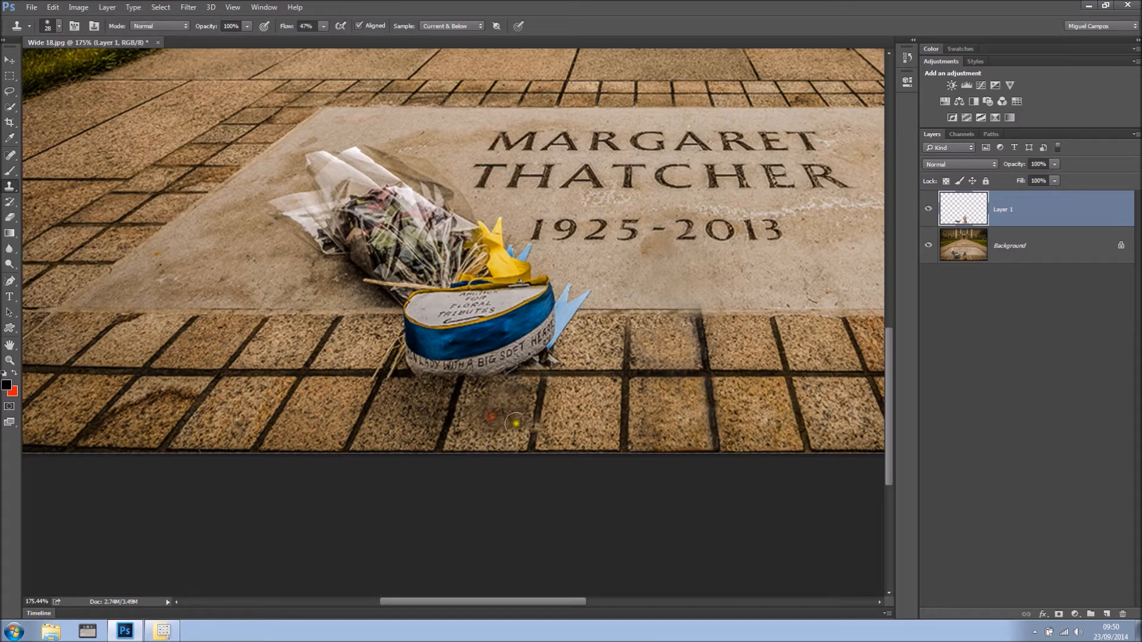
pyautogui.click(529, 425)
pyautogui.click(522, 413)
pyautogui.click(520, 426)
pyautogui.click(453, 395)
pyautogui.click(427, 365)
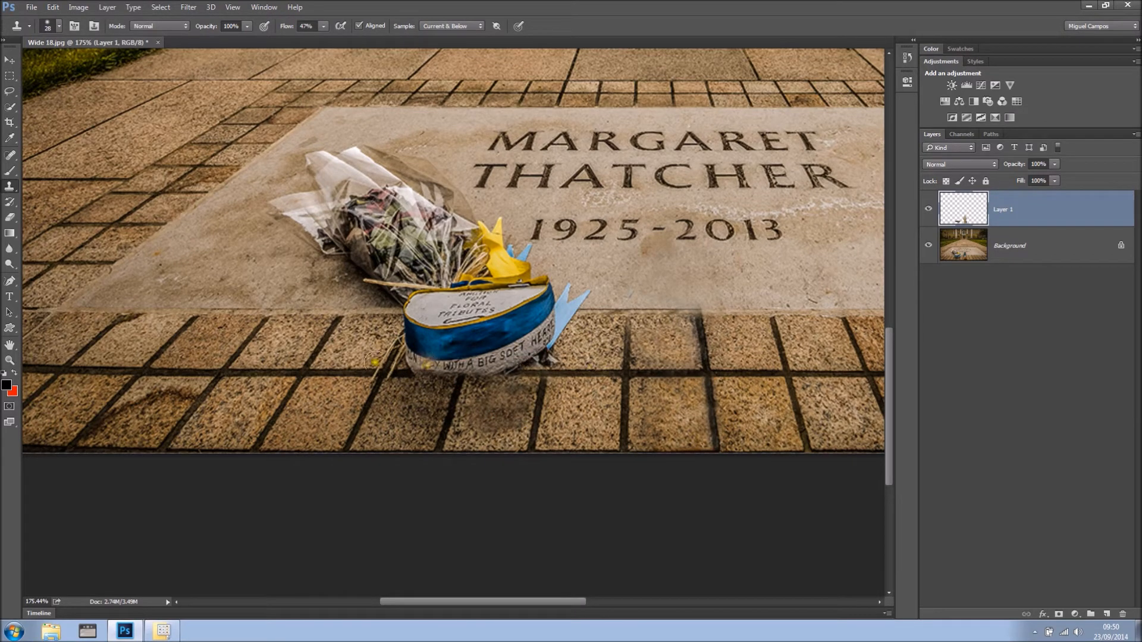
pyautogui.hotkey('ctrl', 'alt', 'z')
pyautogui.hotkey('ctrl', 'alt', 'z')
# Step: Clone the horizontal joint and second-row bricks over the wreath's lettered white rim and blue band
pyautogui.click(388, 373)
pyautogui.moveTo(387, 373)
pyautogui.mouseDown()
pyautogui.moveTo(447, 375)
pyautogui.moveTo(467, 389)
pyautogui.moveTo(449, 383)
pyautogui.moveTo(537, 380)
pyautogui.mouseUp()
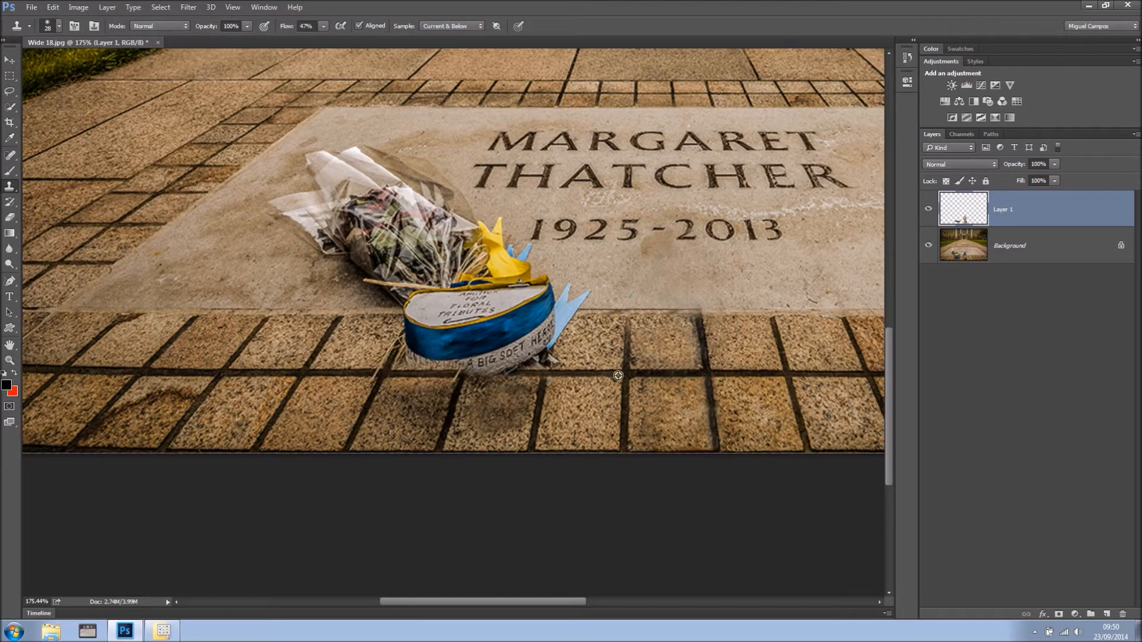
pyautogui.moveTo(555, 371)
pyautogui.mouseDown()
pyautogui.moveTo(474, 372)
pyautogui.moveTo(524, 373)
pyautogui.moveTo(525, 347)
pyautogui.moveTo(525, 356)
pyautogui.moveTo(509, 335)
pyautogui.moveTo(500, 348)
pyautogui.moveTo(497, 334)
pyautogui.moveTo(532, 333)
pyautogui.moveTo(531, 312)
pyautogui.moveTo(496, 343)
pyautogui.moveTo(491, 317)
pyautogui.moveTo(481, 341)
pyautogui.mouseUp()
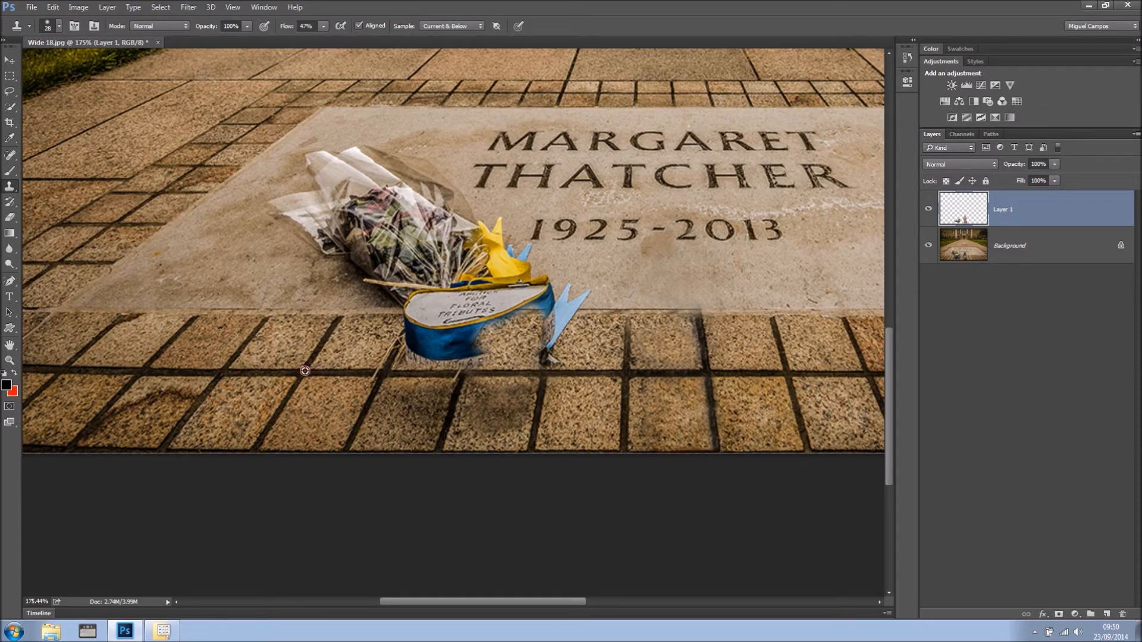
pyautogui.moveTo(386, 371)
pyautogui.mouseDown()
pyautogui.moveTo(395, 338)
pyautogui.moveTo(389, 358)
pyautogui.moveTo(412, 336)
pyautogui.moveTo(401, 321)
pyautogui.moveTo(433, 323)
pyautogui.moveTo(415, 343)
pyautogui.moveTo(460, 356)
pyautogui.moveTo(438, 355)
pyautogui.moveTo(468, 355)
pyautogui.moveTo(435, 338)
pyautogui.moveTo(452, 331)
pyautogui.moveTo(440, 312)
pyautogui.moveTo(406, 312)
pyautogui.moveTo(449, 318)
pyautogui.moveTo(469, 348)
pyautogui.mouseUp()
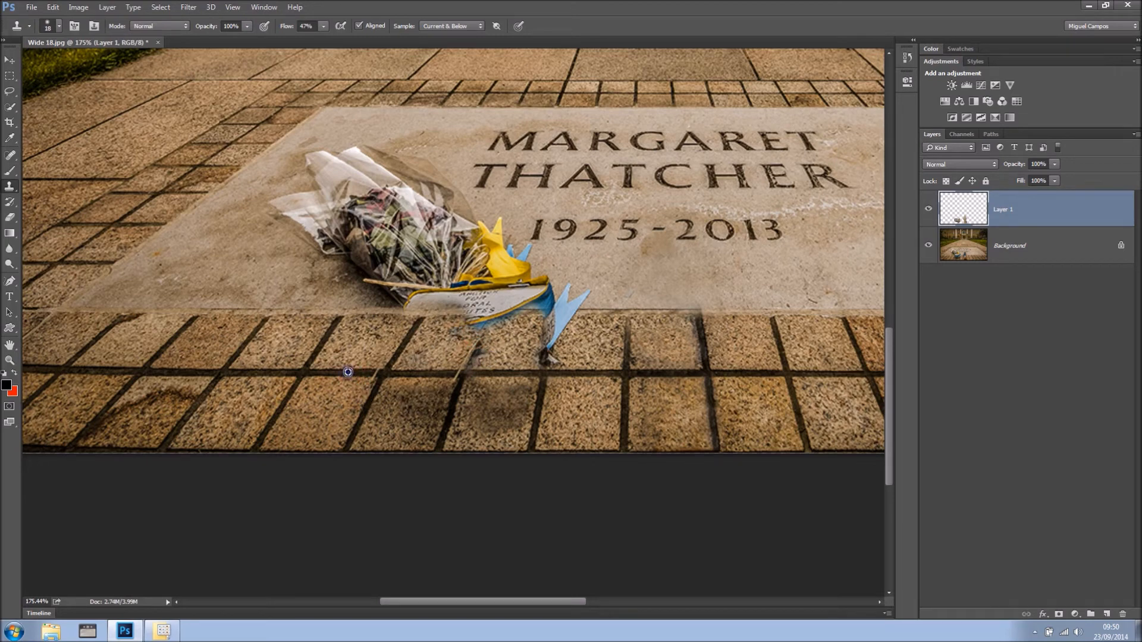
# Step: Rebuild the horizontal joint and the left slanted brick joint where the wreath lay with an 18 px brush
pyautogui.keyDown('alt'); pyautogui.click(374, 372); pyautogui.keyUp('alt')
pyautogui.moveTo(429, 374); pyautogui.dragTo(458, 373)
pyautogui.keyDown('alt'); pyautogui.click(456, 373); pyautogui.keyUp('alt')
pyautogui.click(384, 370)
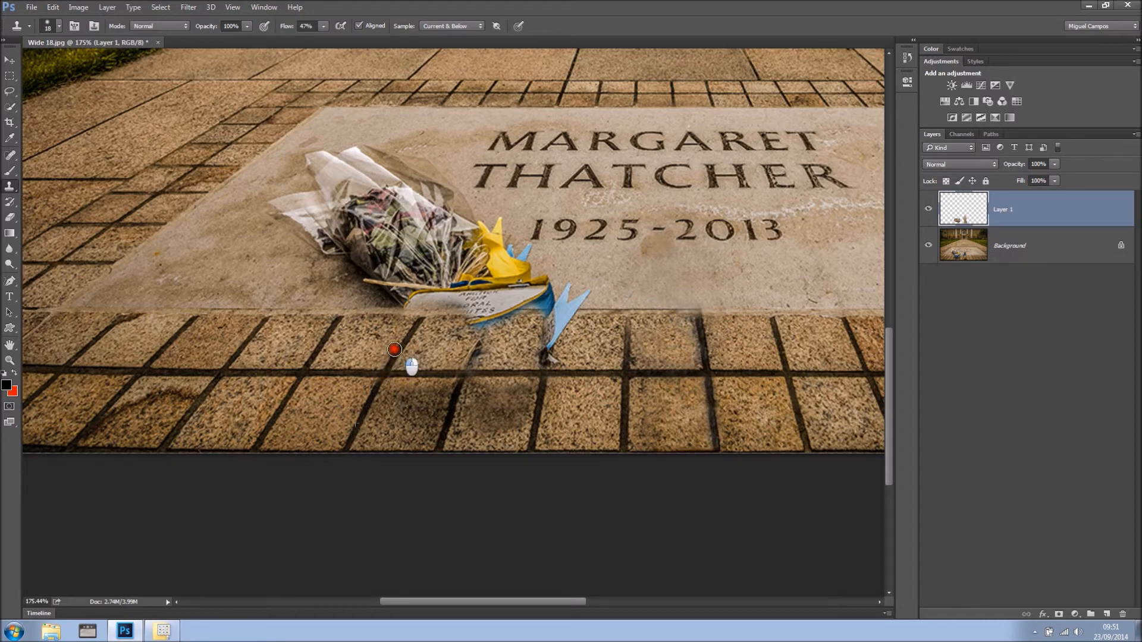
pyautogui.moveTo(384, 370)
pyautogui.mouseDown()
pyautogui.moveTo(403, 325)
pyautogui.moveTo(403, 347)
pyautogui.moveTo(415, 323)
pyautogui.moveTo(405, 349)
pyautogui.moveTo(429, 347)
pyautogui.mouseUp()
pyautogui.click(422, 324)
# Step: Extend the next slanted brick joint upward below the wreath's remains and touch up the brick beside it
pyautogui.keyDown('alt'); pyautogui.click(453, 408); pyautogui.keyUp('alt')
pyautogui.keyDown('alt'); pyautogui.click(441, 442); pyautogui.keyUp('alt')
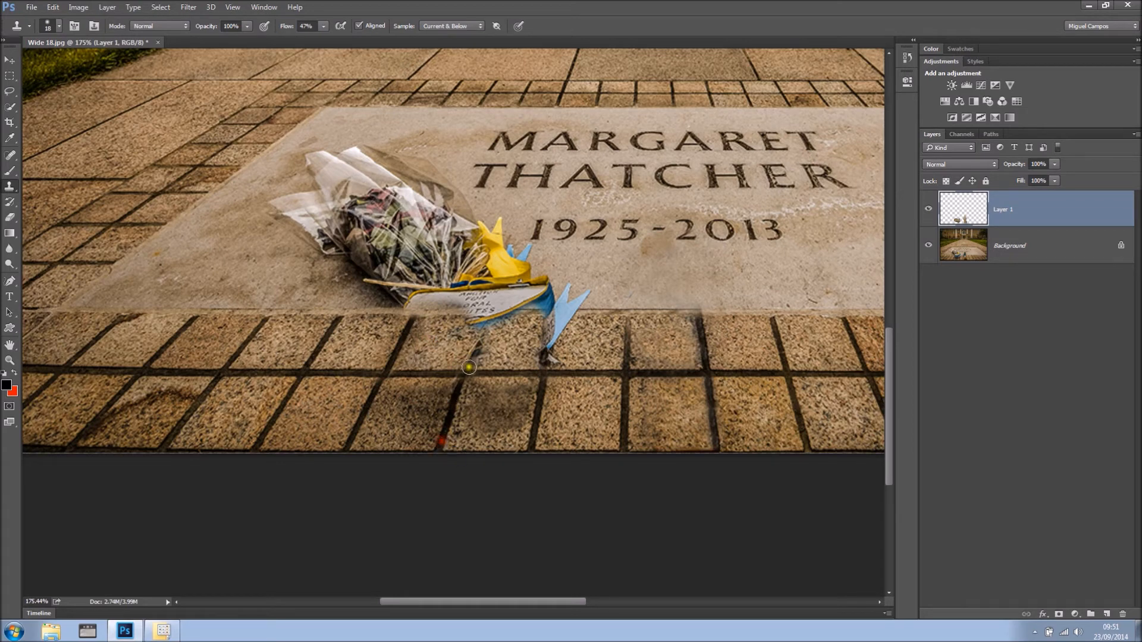
pyautogui.click(472, 348)
pyautogui.moveTo(471, 347)
pyautogui.mouseDown()
pyautogui.moveTo(482, 317)
pyautogui.moveTo(476, 353)
pyautogui.mouseUp()
pyautogui.moveTo(428, 365); pyautogui.dragTo(431, 361)
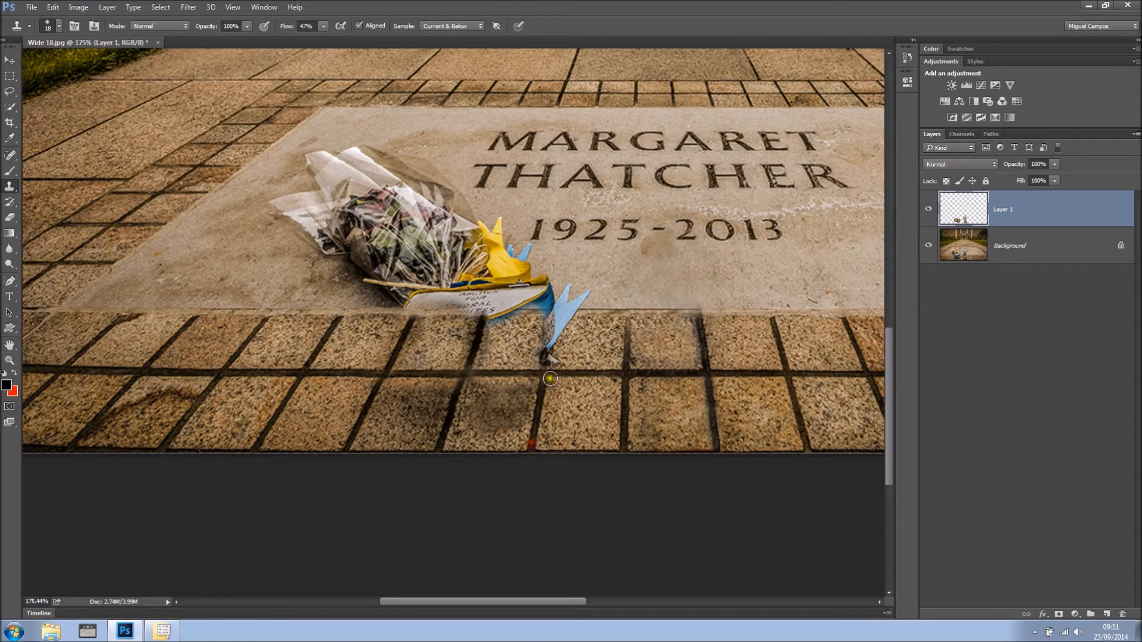
# Step: Clone the brick joint, slab edge and stone over the light blue ribbon and the wreath's right end
pyautogui.moveTo(545, 365)
pyautogui.mouseDown()
pyautogui.moveTo(555, 318)
pyautogui.moveTo(571, 332)
pyautogui.mouseUp()
pyautogui.keyDown('alt'); pyautogui.click(605, 311); pyautogui.keyUp('alt')
pyautogui.click(588, 313)
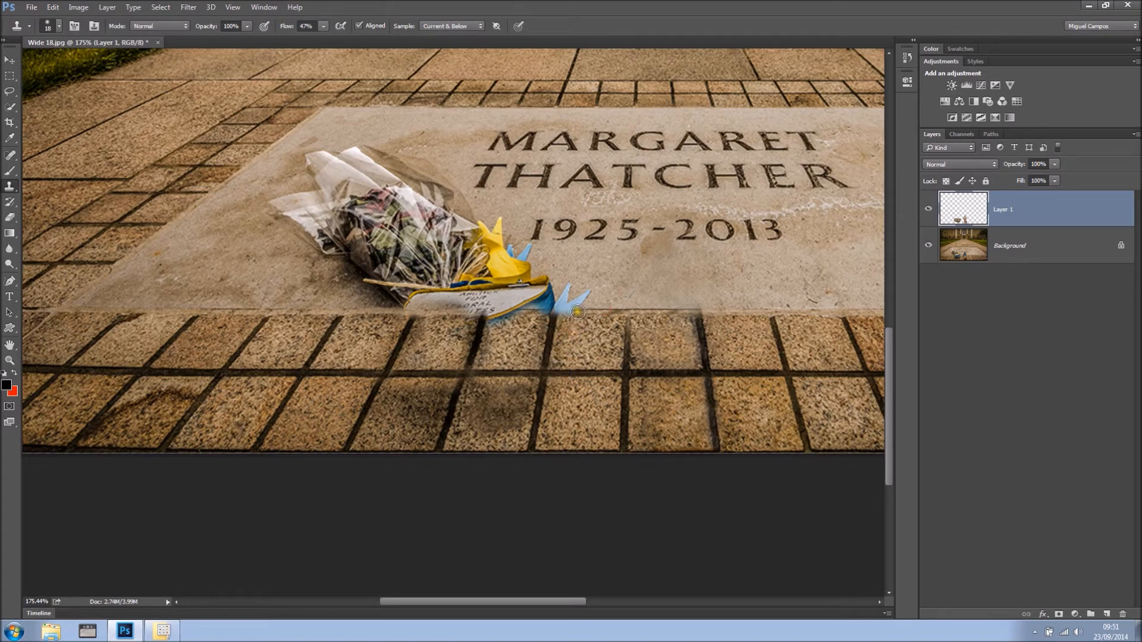
pyautogui.moveTo(577, 311)
pyautogui.mouseDown()
pyautogui.moveTo(565, 298)
pyautogui.moveTo(594, 297)
pyautogui.moveTo(567, 289)
pyautogui.mouseUp()
pyautogui.moveTo(576, 325)
pyautogui.mouseDown()
pyautogui.moveTo(557, 308)
pyautogui.moveTo(579, 305)
pyautogui.moveTo(540, 295)
pyautogui.mouseUp()
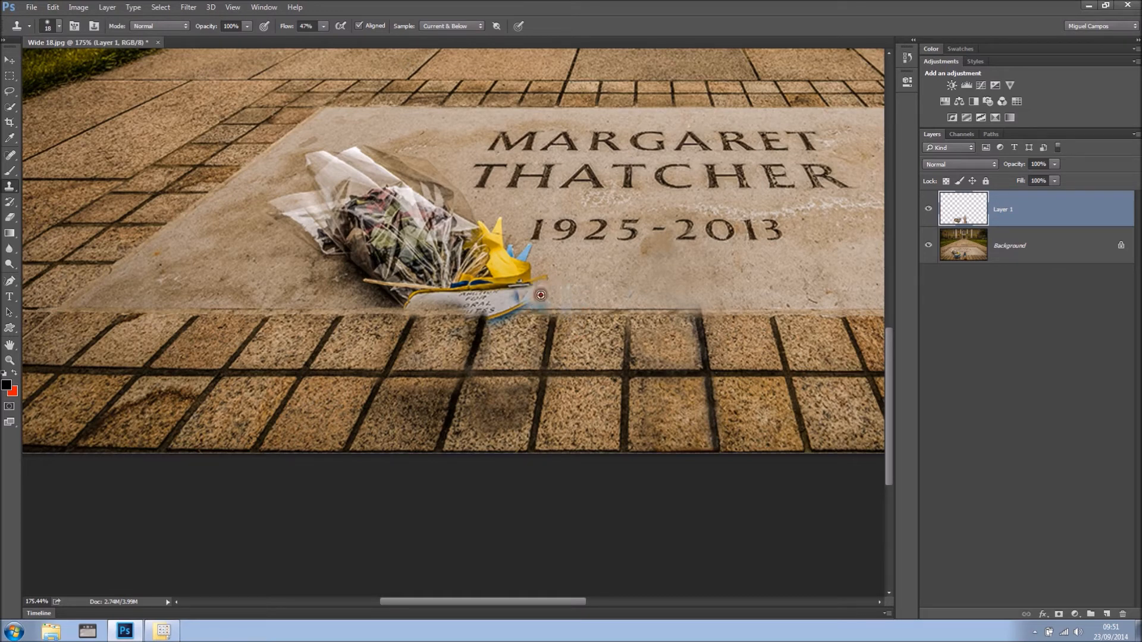
# Step: Clone stone and the slab's front edge over the bouquet's protruding stem and the left end of the wreath's white rim
pyautogui.click(407, 311)
pyautogui.moveTo(407, 311)
pyautogui.mouseDown()
pyautogui.moveTo(437, 317)
pyautogui.moveTo(378, 310)
pyautogui.moveTo(340, 286)
pyautogui.moveTo(382, 288)
pyautogui.mouseUp()
pyautogui.keyDown('alt'); pyautogui.click(374, 319); pyautogui.keyUp('alt')
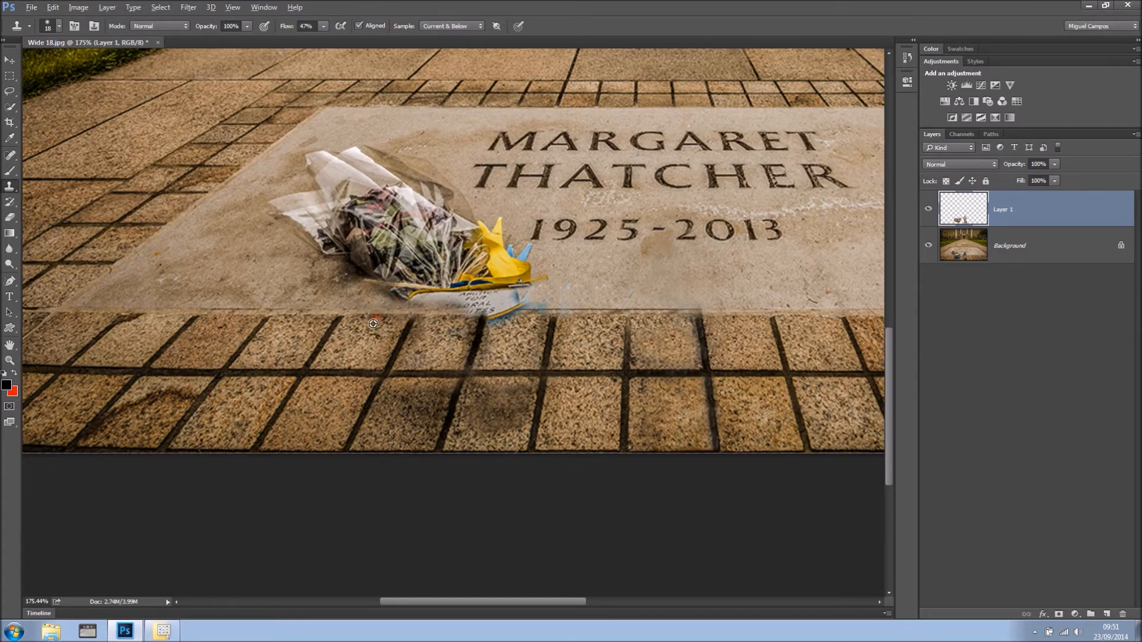
pyautogui.keyDown('alt'); pyautogui.click(361, 312); pyautogui.keyUp('alt')
pyautogui.click(427, 311)
pyautogui.moveTo(447, 312)
pyautogui.mouseDown()
pyautogui.moveTo(482, 309)
pyautogui.moveTo(396, 309)
pyautogui.moveTo(433, 315)
pyautogui.mouseUp()
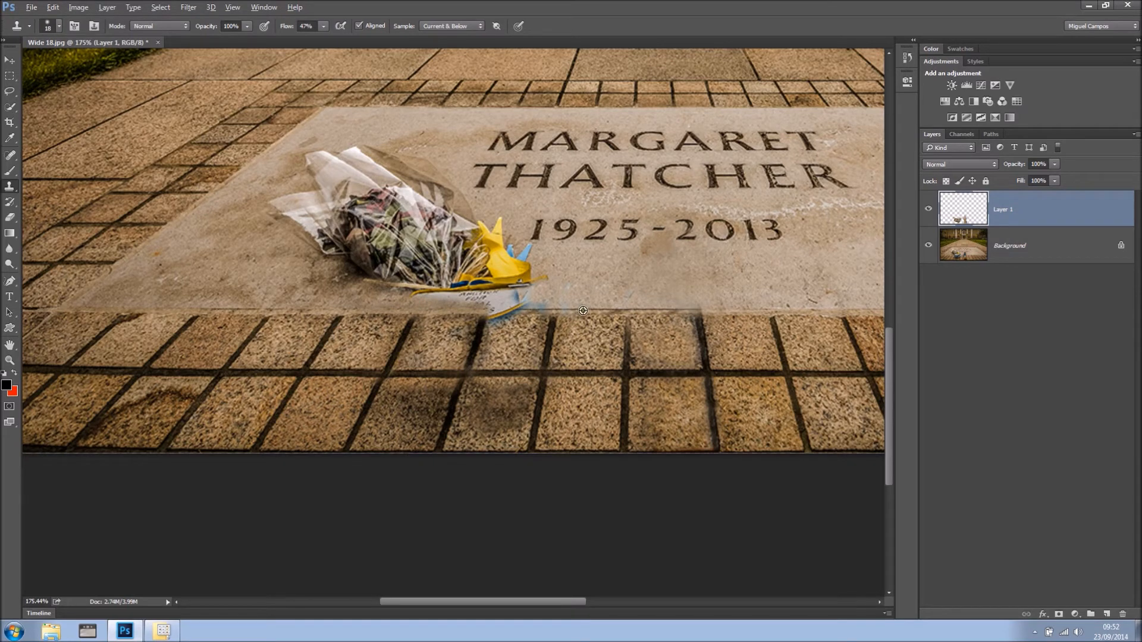
# Step: Continue the slab's front edge and the brick tops over the remaining lettered rim and light blue ribbon
pyautogui.moveTo(542, 310)
pyautogui.mouseDown()
pyautogui.moveTo(499, 313)
pyautogui.moveTo(525, 315)
pyautogui.moveTo(519, 300)
pyautogui.moveTo(498, 300)
pyautogui.moveTo(526, 299)
pyautogui.moveTo(533, 303)
pyautogui.mouseUp()
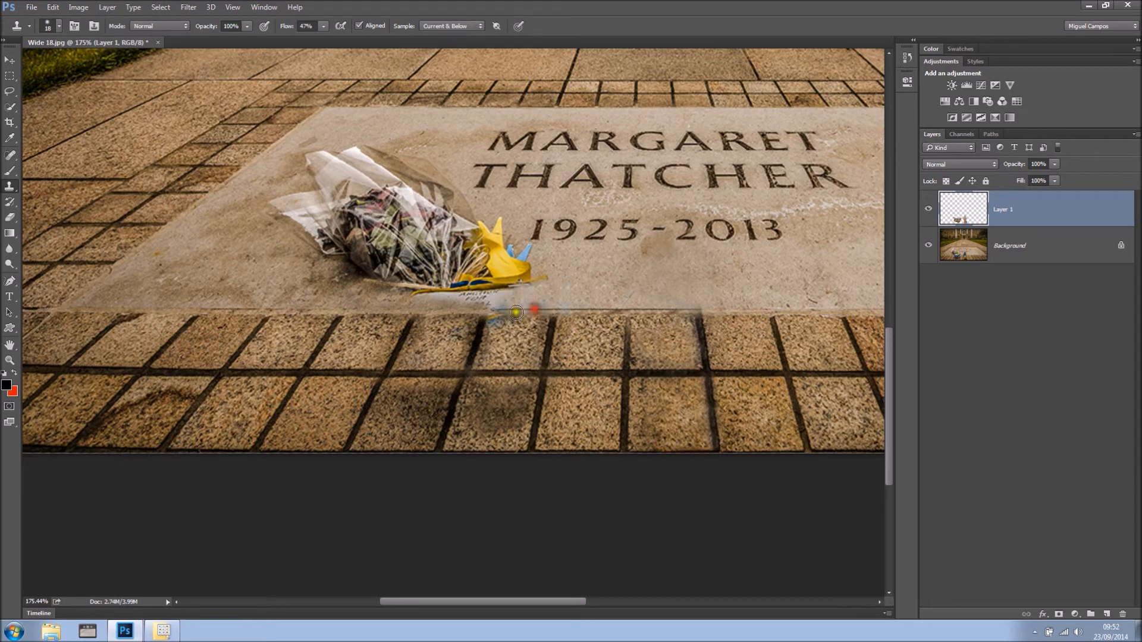
pyautogui.moveTo(495, 310)
pyautogui.mouseDown()
pyautogui.moveTo(455, 312)
pyautogui.moveTo(536, 318)
pyautogui.mouseUp()
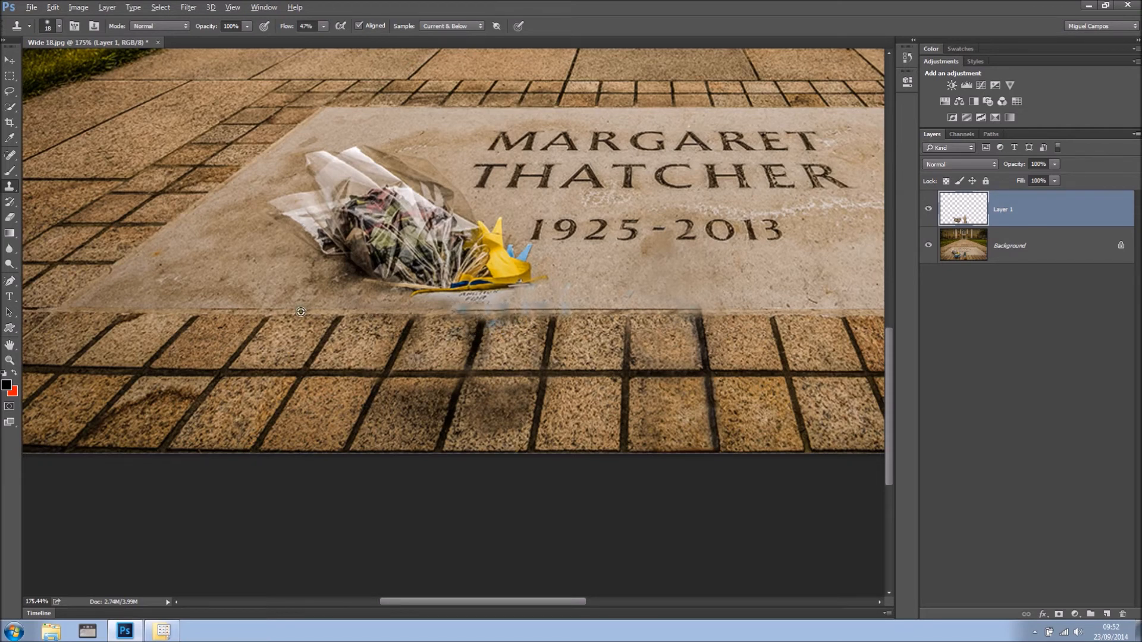
pyautogui.moveTo(370, 310); pyautogui.dragTo(469, 315)
# Step: Clone clean brick texture over the dark shadow stains on the two bottom-row bricks and touch up the joint beside them
pyautogui.scroll(-2, 560, 310)
pyautogui.scroll(-2, 568, 317)
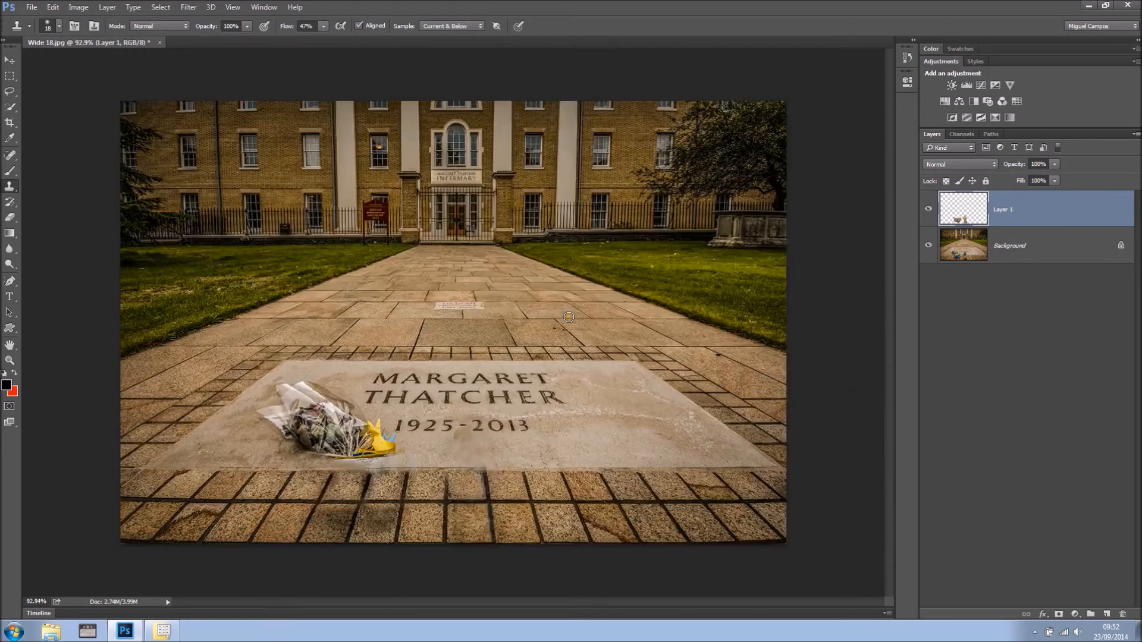
pyautogui.scroll(1, 435, 494)
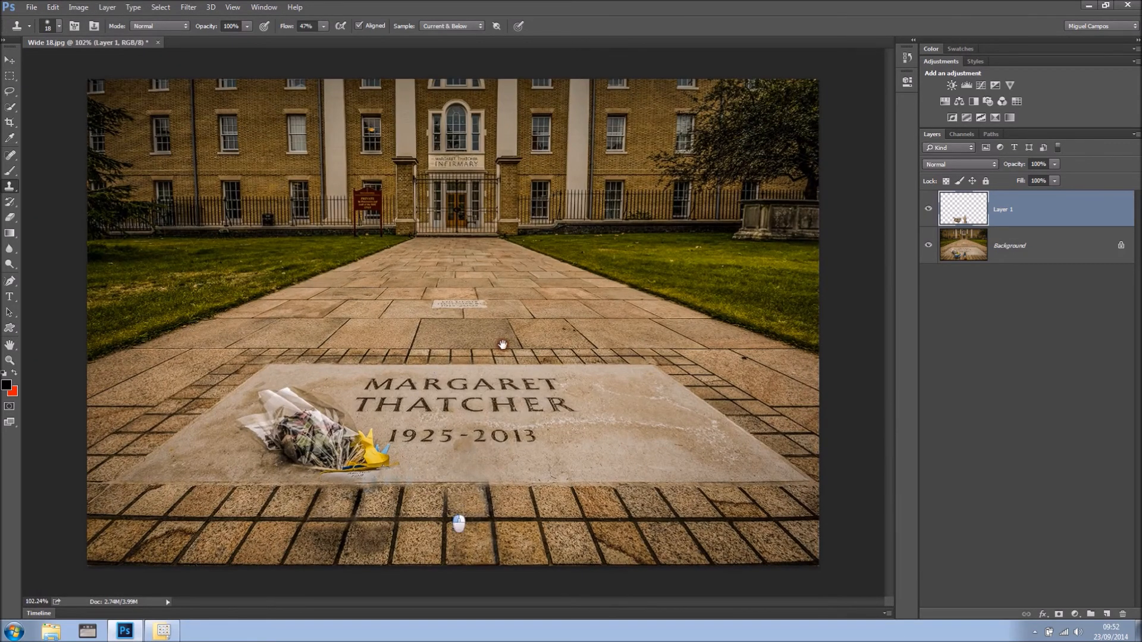
pyautogui.click(497, 396)
pyautogui.scroll(2, 419, 534)
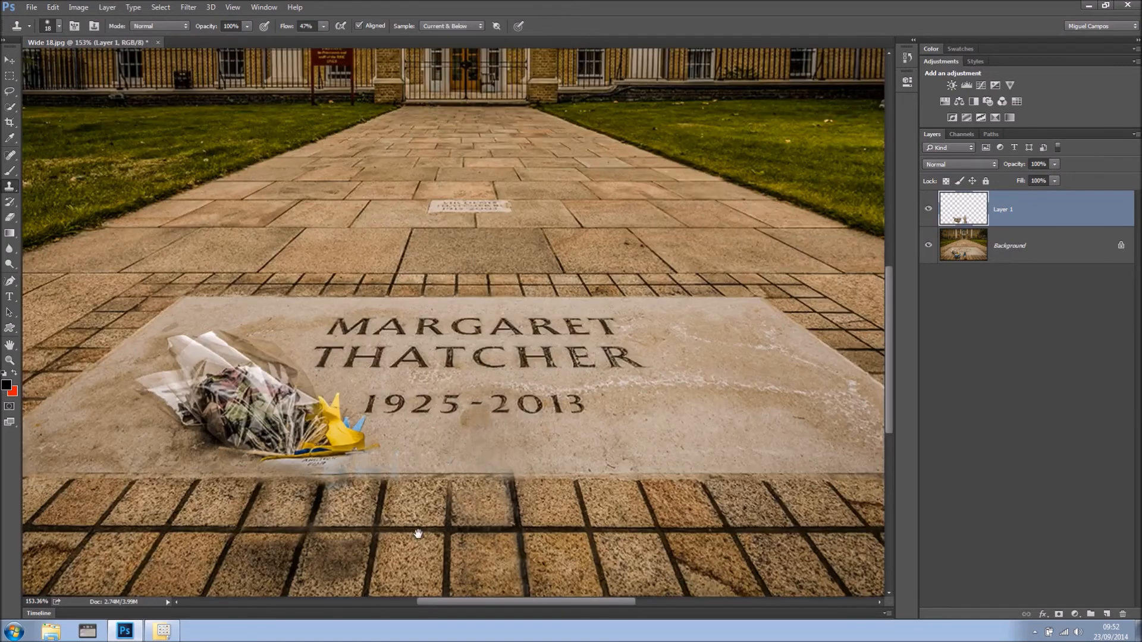
pyautogui.moveTo(415, 532); pyautogui.dragTo(506, 381)
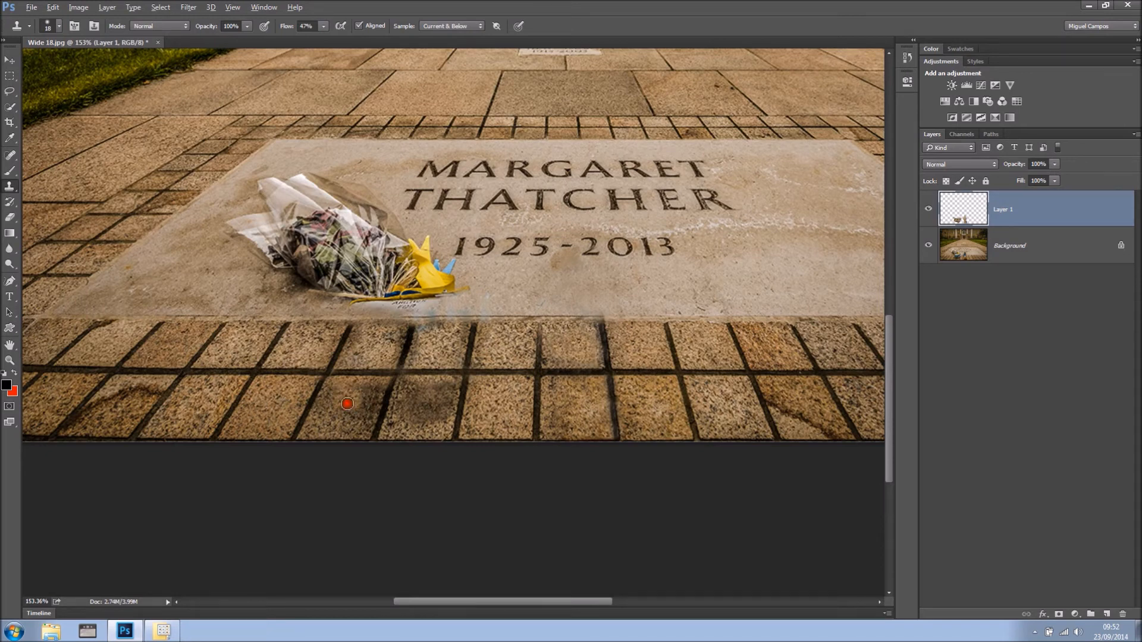
pyautogui.moveTo(372, 392)
pyautogui.mouseDown()
pyautogui.moveTo(377, 391)
pyautogui.moveTo(361, 392)
pyautogui.moveTo(353, 421)
pyautogui.moveTo(330, 401)
pyautogui.mouseUp()
pyautogui.click(287, 400)
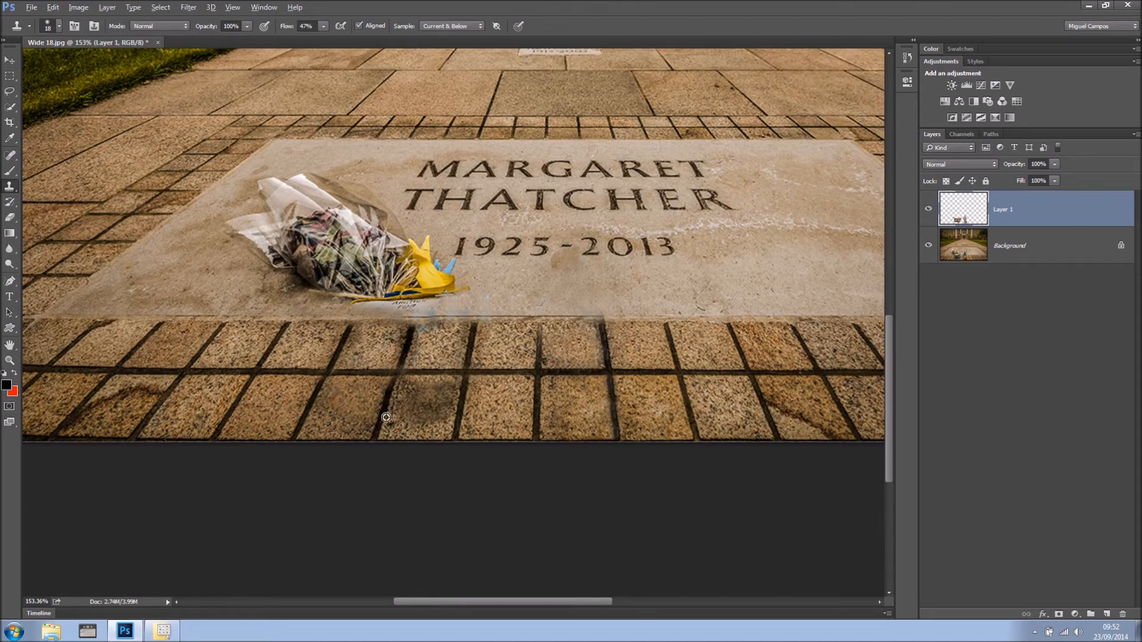
pyautogui.click(480, 389)
pyautogui.moveTo(453, 382)
pyautogui.mouseDown()
pyautogui.moveTo(445, 408)
pyautogui.moveTo(437, 385)
pyautogui.moveTo(407, 383)
pyautogui.moveTo(424, 416)
pyautogui.mouseUp()
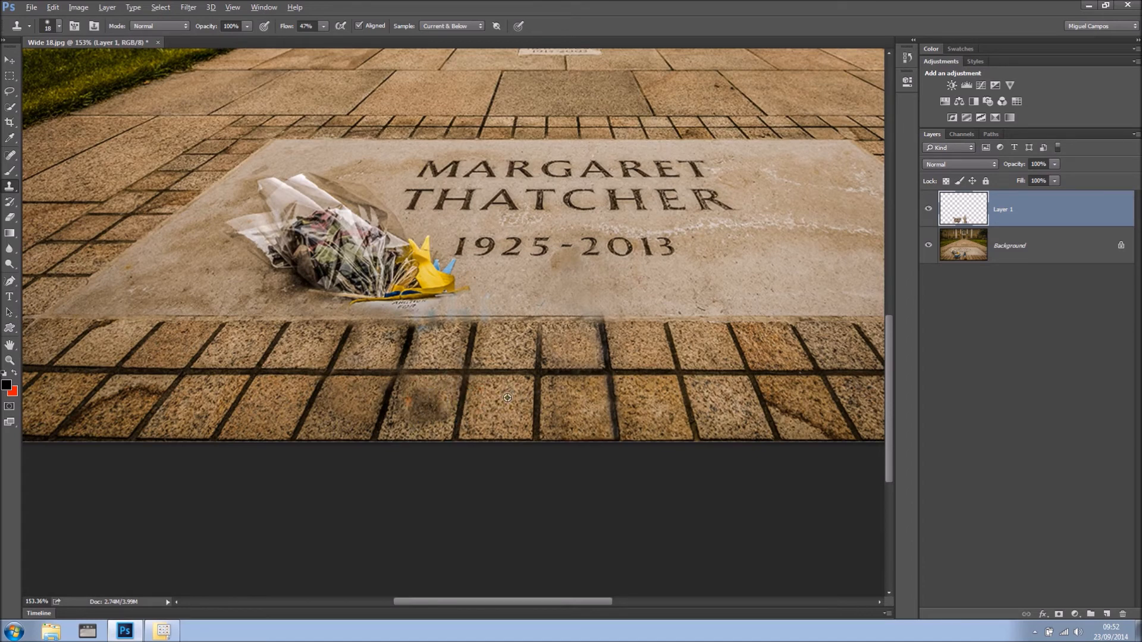
pyautogui.moveTo(400, 393)
pyautogui.mouseDown()
pyautogui.moveTo(441, 413)
pyautogui.moveTo(419, 417)
pyautogui.moveTo(425, 406)
pyautogui.moveTo(417, 418)
pyautogui.moveTo(434, 409)
pyautogui.moveTo(426, 392)
pyautogui.moveTo(421, 413)
pyautogui.mouseUp()
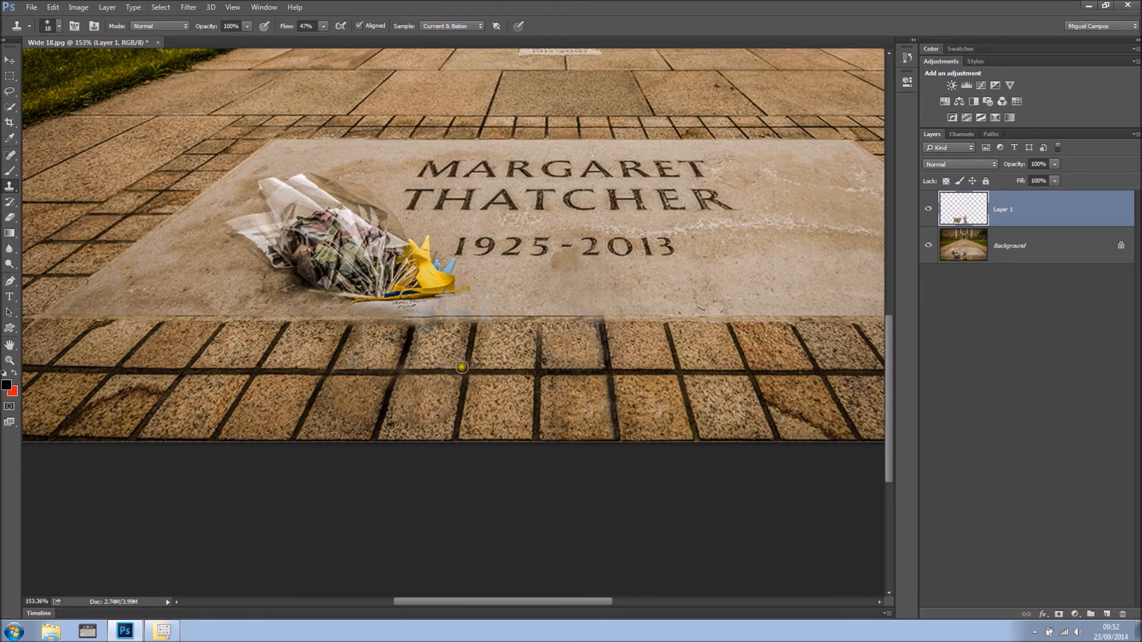
pyautogui.moveTo(462, 367); pyautogui.dragTo(534, 405)
# Step: Clone slab stone over the left and upper parts of the bouquet's white wrapping with a larger brush
pyautogui.keyDown('alt'); pyautogui.rightClick(324, 305); pyautogui.keyUp('alt')
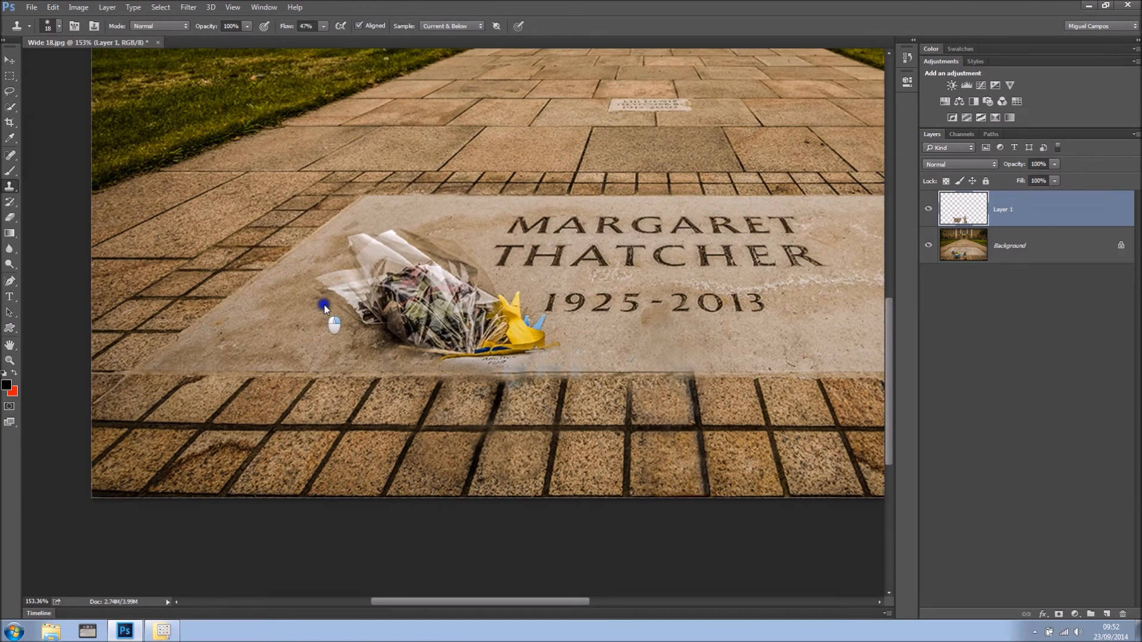
pyautogui.moveTo(324, 305)
pyautogui.mouseDown()
pyautogui.moveTo(337, 281)
pyautogui.moveTo(352, 316)
pyautogui.mouseUp()
pyautogui.keyDown('alt'); pyautogui.click(303, 308); pyautogui.keyUp('alt')
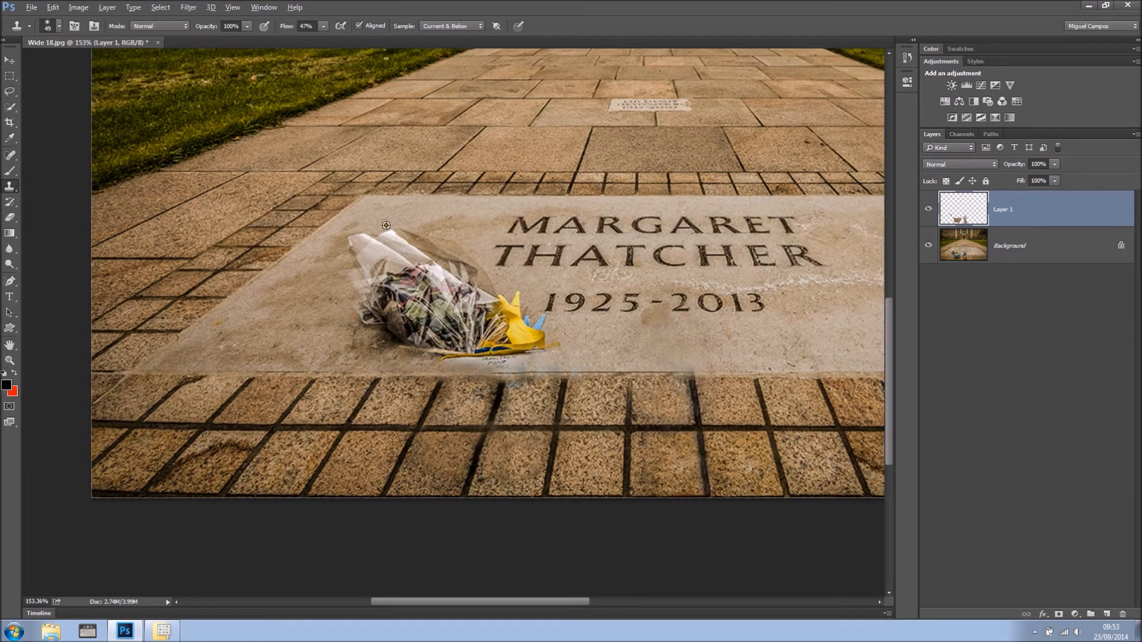
pyautogui.moveTo(404, 241)
pyautogui.mouseDown()
pyautogui.moveTo(419, 238)
pyautogui.moveTo(386, 252)
pyautogui.mouseUp()
pyautogui.click(364, 255)
pyautogui.click(371, 253)
pyautogui.keyDown('alt'); pyautogui.click(327, 257); pyautogui.keyUp('alt')
pyautogui.click(362, 242)
pyautogui.click(355, 239)
pyautogui.click(373, 241)
pyautogui.click(368, 261)
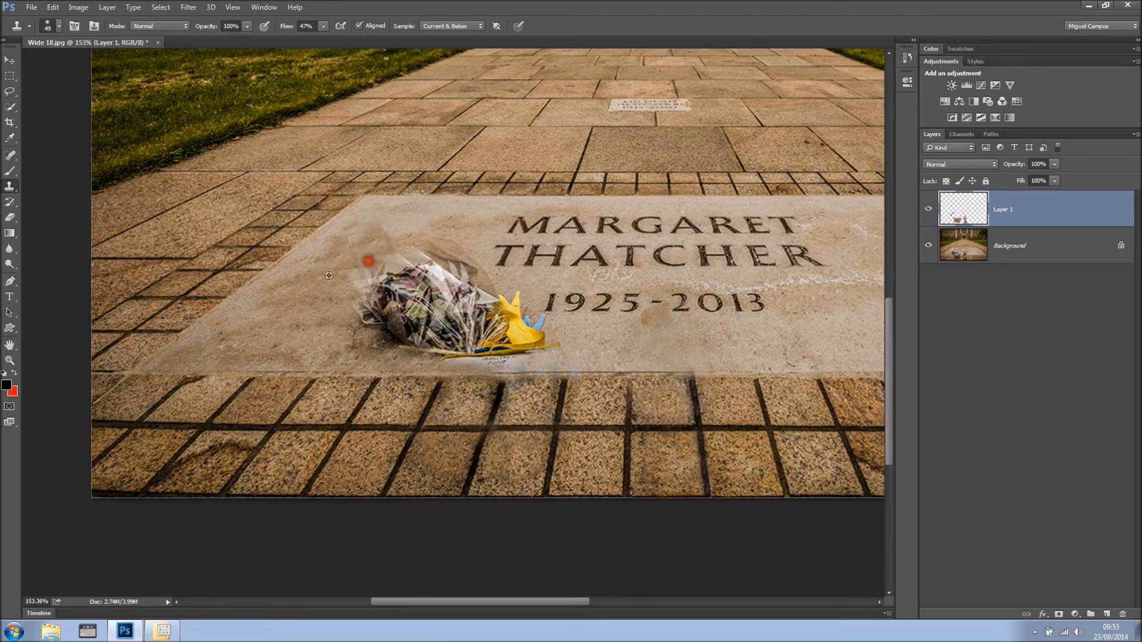
# Step: Sample the stone beside the bouquet and clone it over the left side of the flowers and their shadow
pyautogui.keyDown('alt'); pyautogui.click(334, 326); pyautogui.keyUp('alt')
pyautogui.click(371, 323)
pyautogui.click(365, 299)
pyautogui.click(349, 313)
pyautogui.click(370, 322)
pyautogui.click(355, 323)
pyautogui.click(399, 350)
pyautogui.click(379, 341)
pyautogui.click(379, 332)
pyautogui.click(365, 295)
pyautogui.click(386, 300)
pyautogui.click(382, 308)
pyautogui.click(372, 278)
pyautogui.click(408, 305)
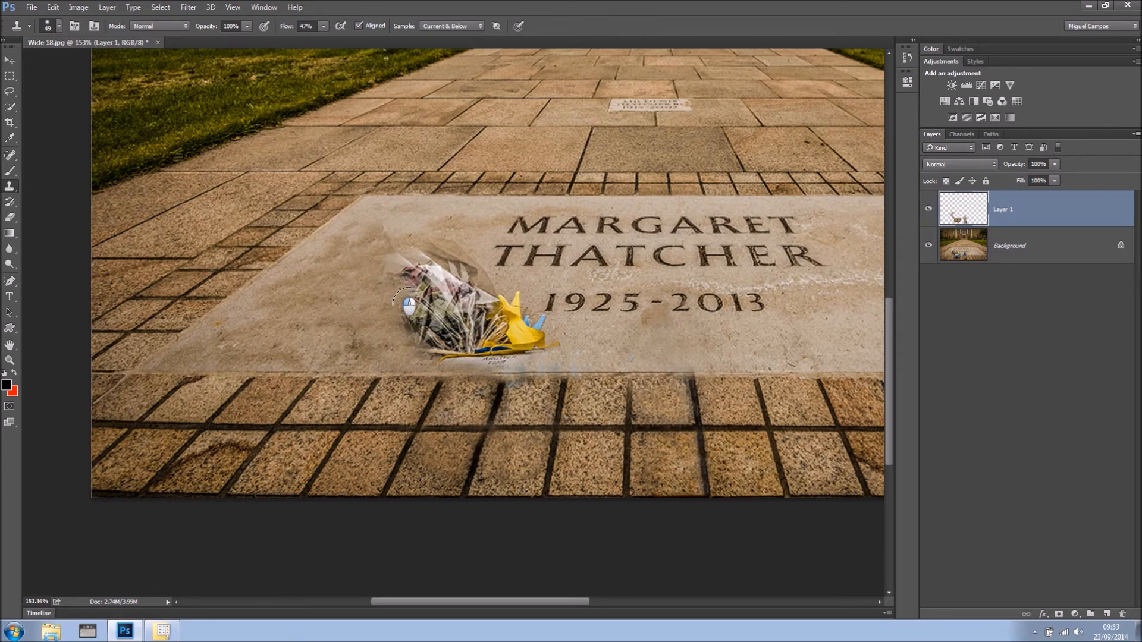
# Step: Clone slab stone over the blue ribbon, the base of the yellow ribbon, the lower stems and the last rim lettering
pyautogui.click(553, 340)
pyautogui.click(529, 342)
pyautogui.click(532, 349)
pyautogui.click(534, 351)
pyautogui.click(521, 353)
pyautogui.click(498, 351)
pyautogui.click(521, 353)
pyautogui.click(478, 351)
pyautogui.click(453, 349)
pyautogui.click(481, 351)
pyautogui.click(522, 353)
pyautogui.click(538, 343)
pyautogui.click(536, 333)
pyautogui.click(532, 350)
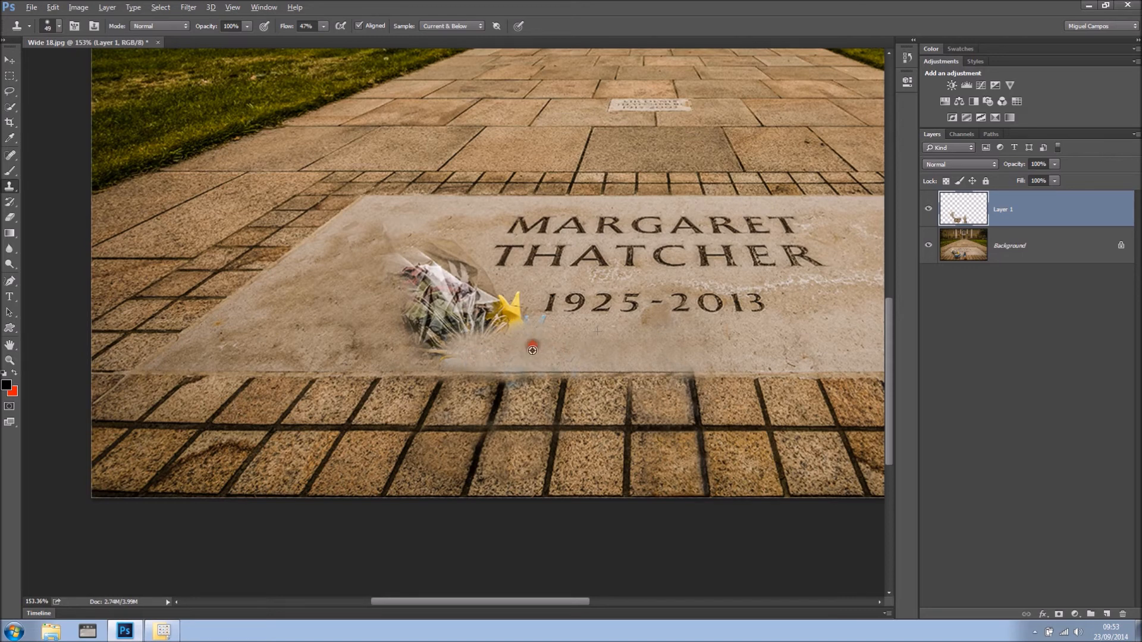
# Step: Clone stone over the rest of the yellow bow beside the dates using a smaller 24 px brush
pyautogui.press('[')
pyautogui.click(517, 295)
pyautogui.click(532, 294)
pyautogui.click(509, 302)
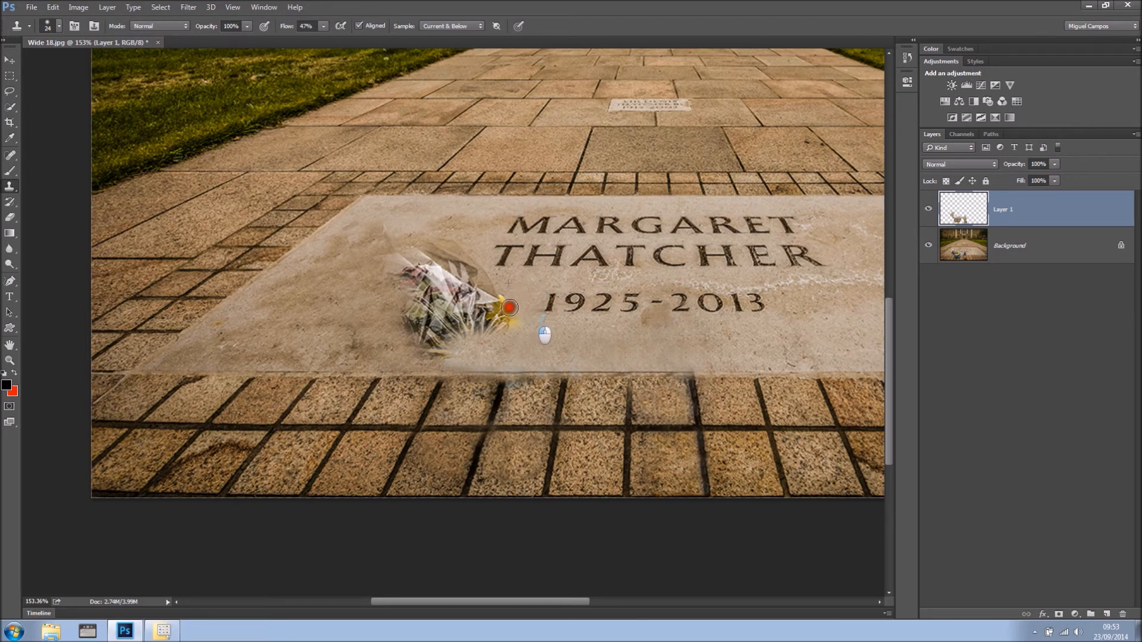
pyautogui.moveTo(508, 302)
pyautogui.mouseDown()
pyautogui.moveTo(539, 322)
pyautogui.moveTo(523, 315)
pyautogui.mouseUp()
pyautogui.click(506, 307)
pyautogui.click(502, 323)
pyautogui.click(502, 309)
pyautogui.click(508, 322)
pyautogui.click(507, 297)
pyautogui.click(506, 324)
pyautogui.click(505, 312)
pyautogui.click(498, 322)
pyautogui.keyDown('alt'); pyautogui.click(522, 291); pyautogui.keyUp('alt')
pyautogui.click(509, 325)
pyautogui.click(499, 321)
pyautogui.click(496, 324)
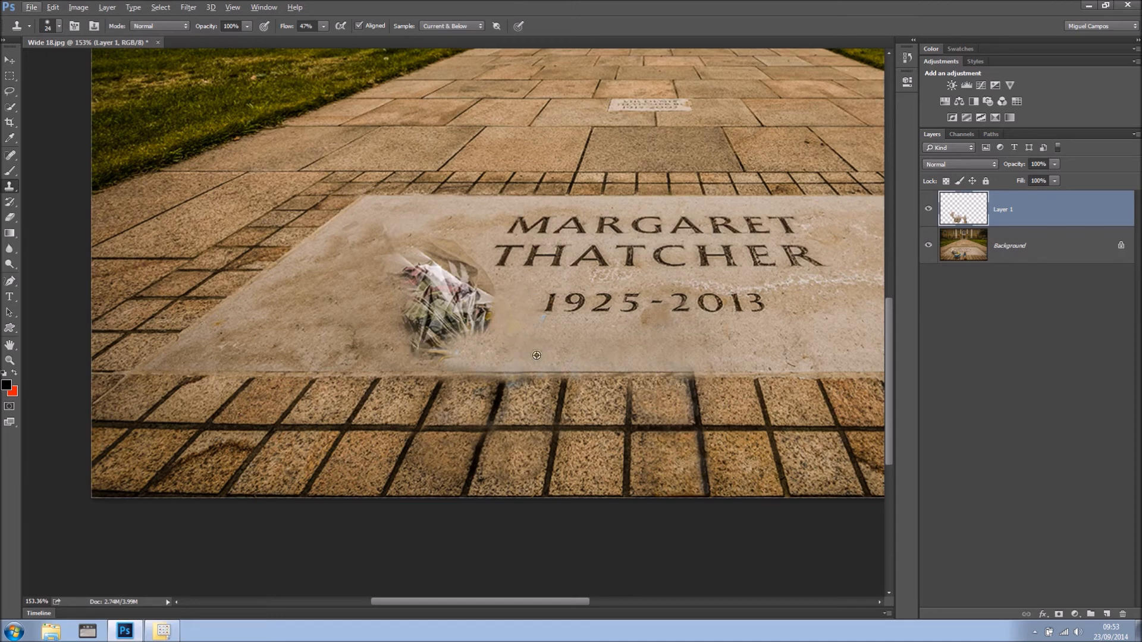
# Step: Clone stone over the bouquet's lower stems and its right side with a slightly larger brush
pyautogui.click(510, 337)
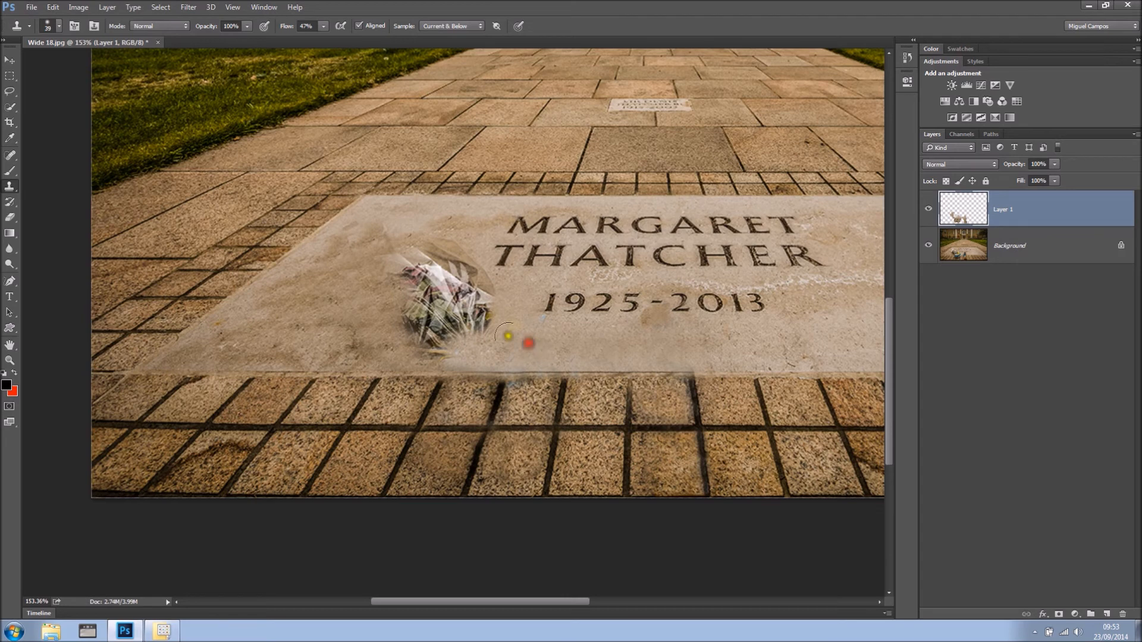
pyautogui.click(441, 342)
pyautogui.click(442, 347)
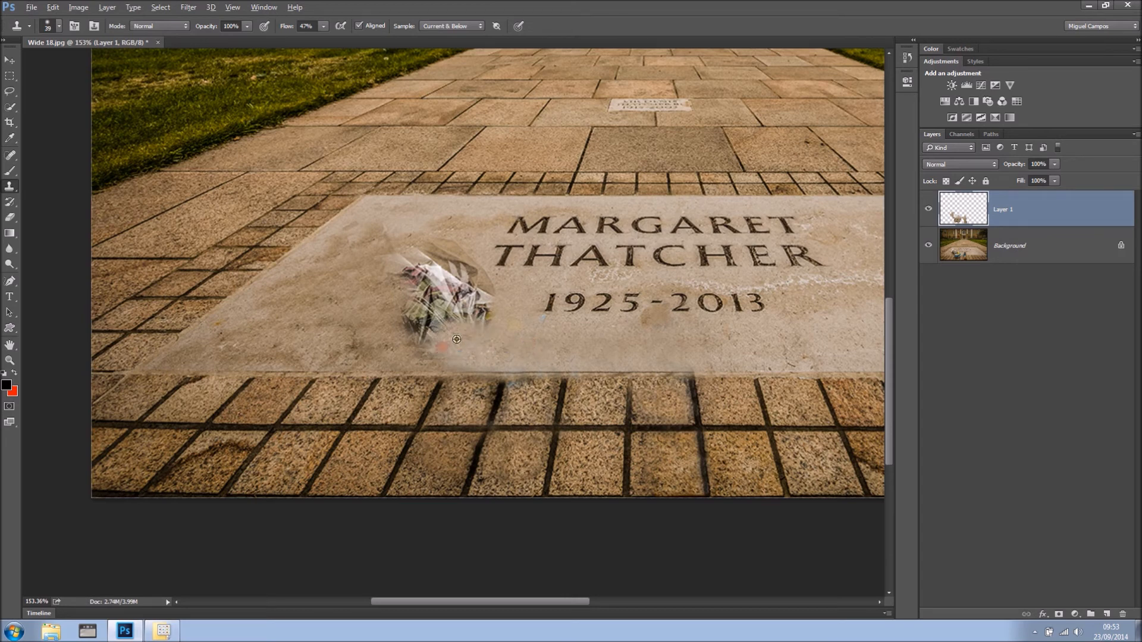
pyautogui.keyDown('alt'); pyautogui.click(518, 289); pyautogui.keyUp('alt')
pyautogui.moveTo(494, 291); pyautogui.dragTo(478, 327)
pyautogui.moveTo(483, 273); pyautogui.dragTo(467, 295)
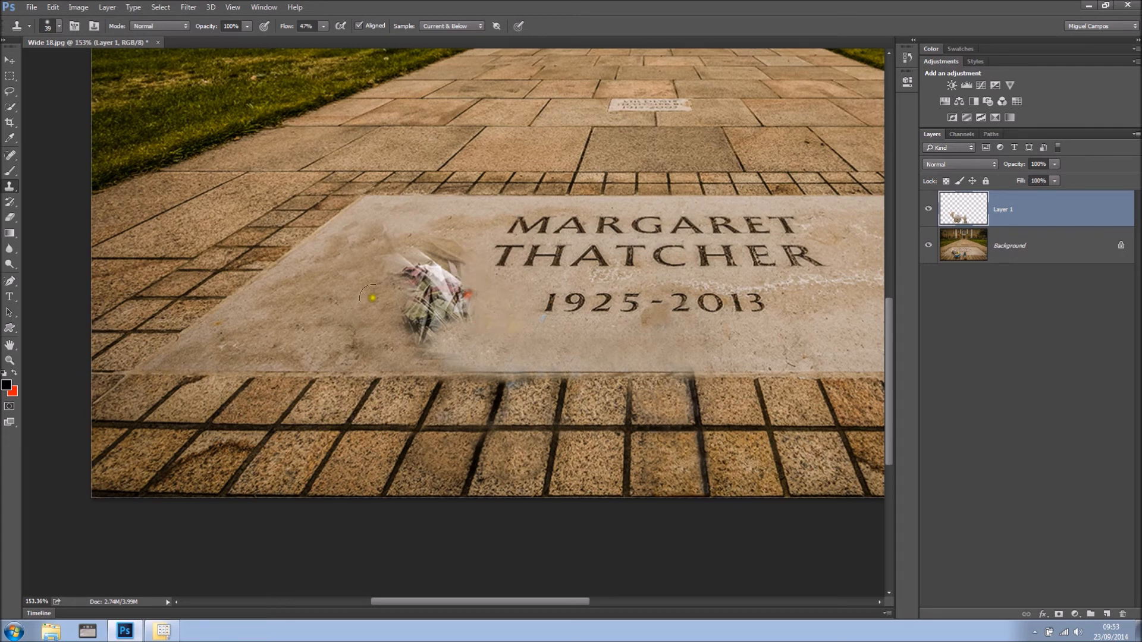
# Step: Clone slab stone over the remaining flowers in the middle of the bouquet
pyautogui.moveTo(390, 280)
pyautogui.mouseDown()
pyautogui.moveTo(416, 263)
pyautogui.moveTo(387, 257)
pyautogui.moveTo(400, 247)
pyautogui.moveTo(427, 292)
pyautogui.moveTo(440, 274)
pyautogui.mouseUp()
pyautogui.keyDown('alt'); pyautogui.click(338, 322); pyautogui.keyUp('alt')
pyautogui.moveTo(407, 330)
pyautogui.mouseDown()
pyautogui.moveTo(446, 345)
pyautogui.moveTo(436, 350)
pyautogui.moveTo(405, 329)
pyautogui.moveTo(446, 323)
pyautogui.moveTo(437, 335)
pyautogui.moveTo(457, 343)
pyautogui.moveTo(411, 298)
pyautogui.moveTo(413, 312)
pyautogui.moveTo(440, 311)
pyautogui.moveTo(450, 289)
pyautogui.moveTo(456, 301)
pyautogui.moveTo(456, 263)
pyautogui.moveTo(408, 316)
pyautogui.moveTo(457, 322)
pyautogui.moveTo(454, 290)
pyautogui.moveTo(457, 339)
pyautogui.moveTo(530, 349)
pyautogui.moveTo(463, 351)
pyautogui.moveTo(390, 323)
pyautogui.moveTo(508, 342)
pyautogui.moveTo(482, 346)
pyautogui.moveTo(481, 322)
pyautogui.moveTo(471, 332)
pyautogui.moveTo(400, 312)
pyautogui.moveTo(431, 323)
pyautogui.mouseUp()
# Step: Clone lighter slab stone over the darker, blotchy area below and to the left of the dates with a 60 px brush
pyautogui.scroll(-3, 432, 324)
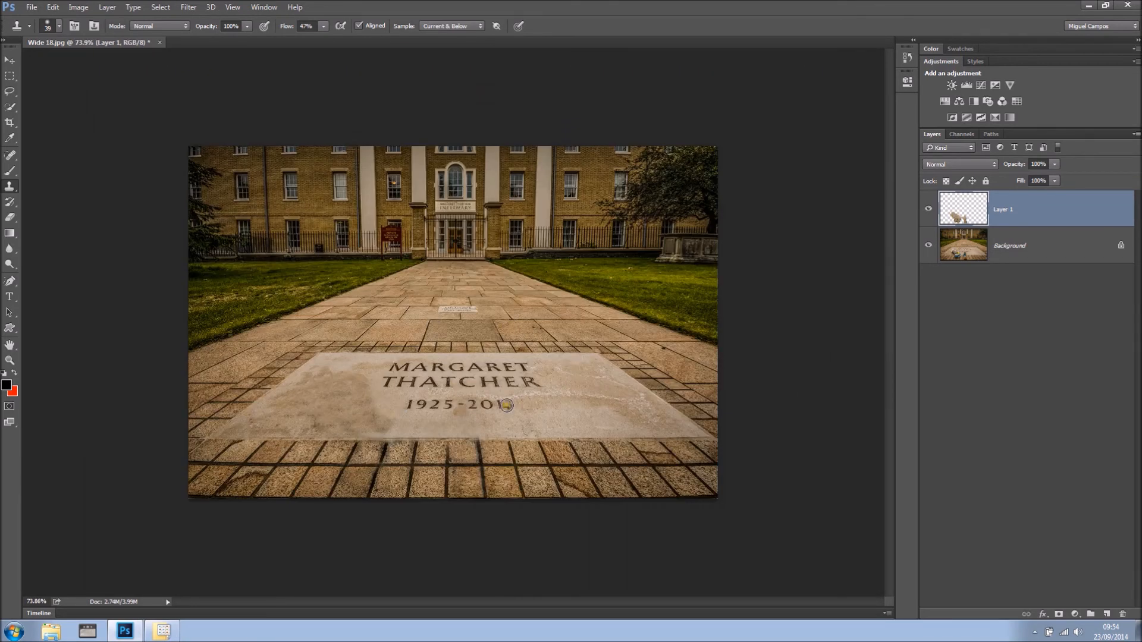
pyautogui.scroll(2, 428, 411)
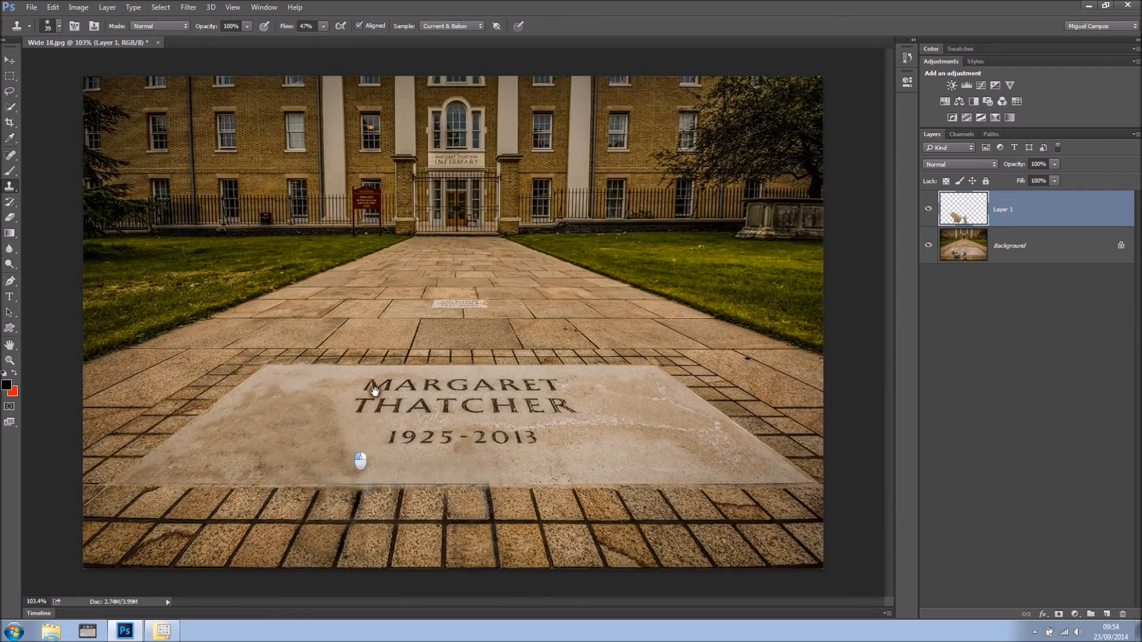
pyautogui.scroll(2, 386, 465)
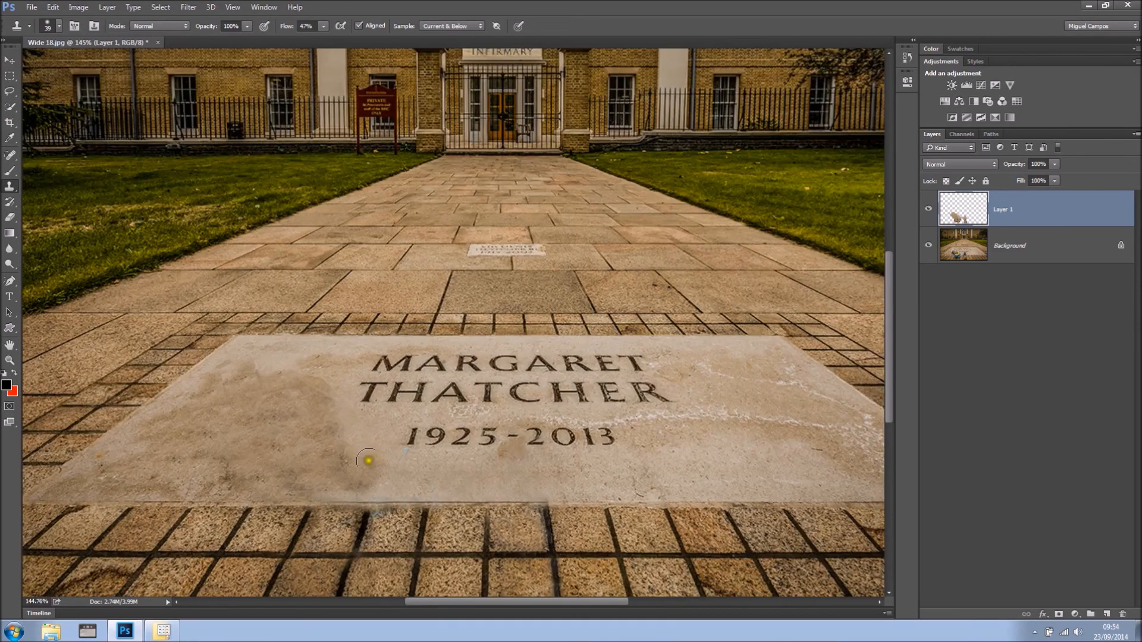
pyautogui.scroll(-2, 368, 461)
pyautogui.scroll(-1, 535, 405)
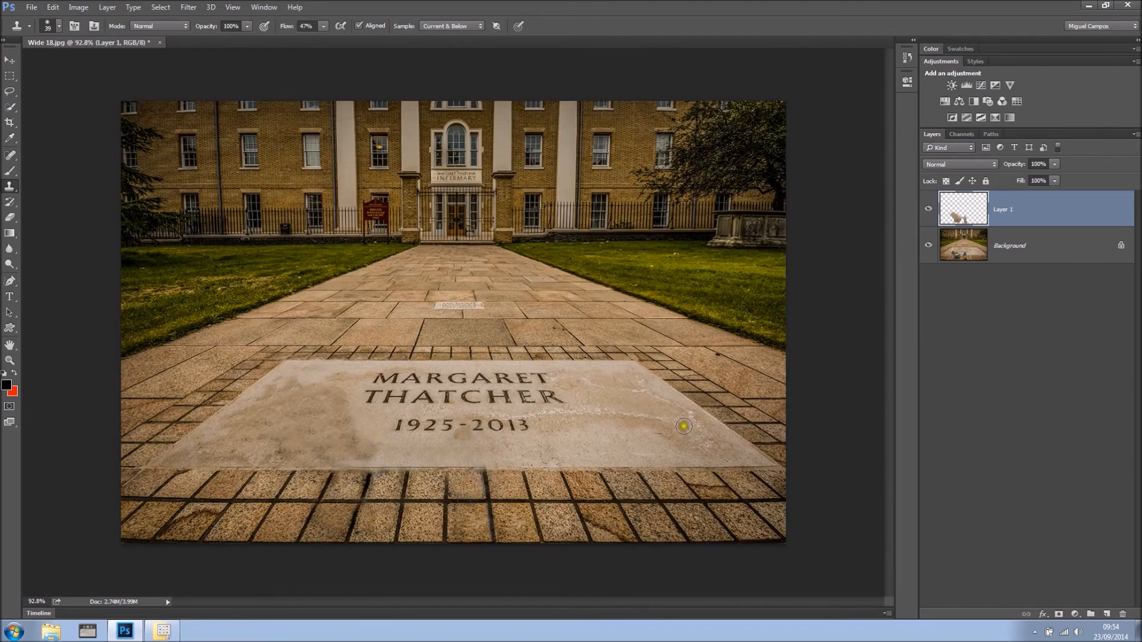
pyautogui.click(465, 430)
pyautogui.click(419, 457)
pyautogui.click(379, 450)
pyautogui.click(369, 449)
pyautogui.click(352, 448)
pyautogui.click(324, 447)
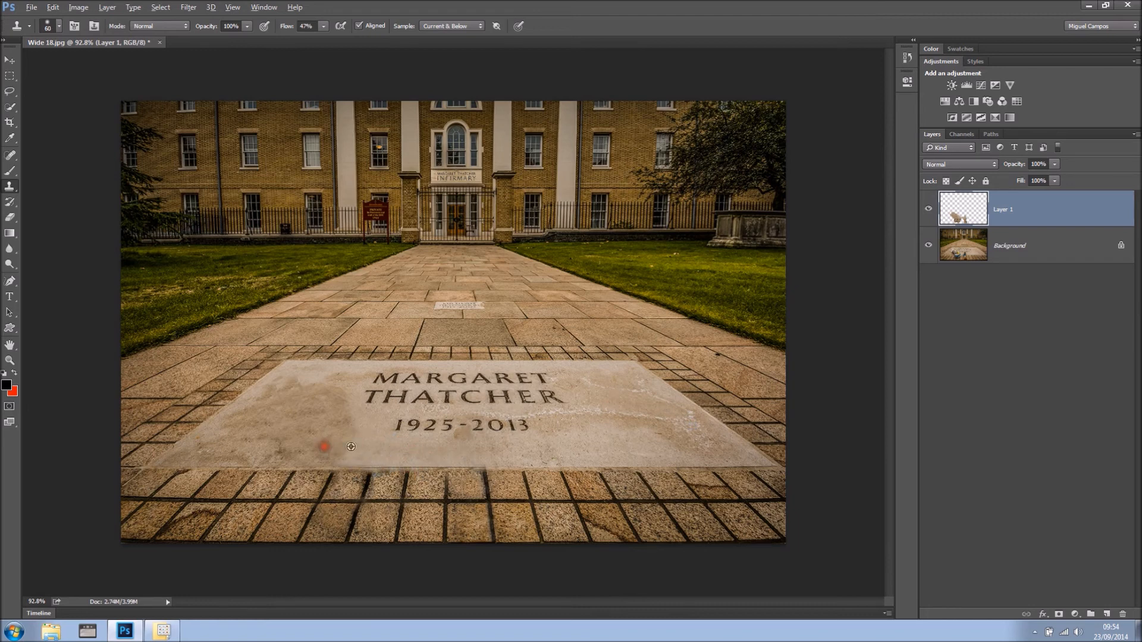
pyautogui.click(311, 448)
pyautogui.click(326, 453)
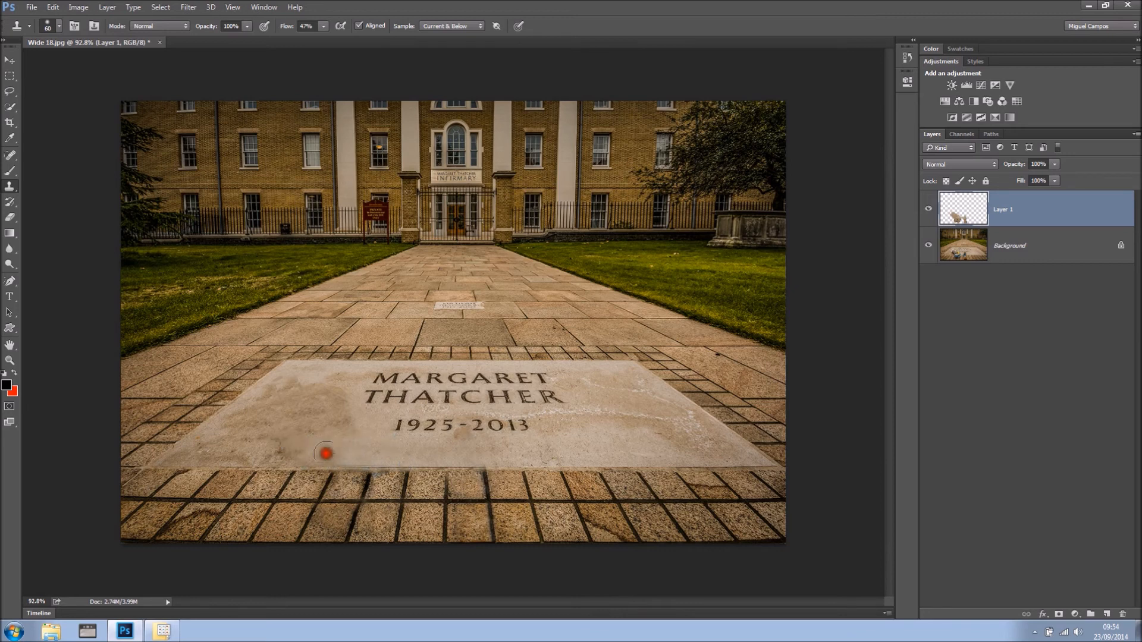
pyautogui.click(281, 454)
pyautogui.click(303, 449)
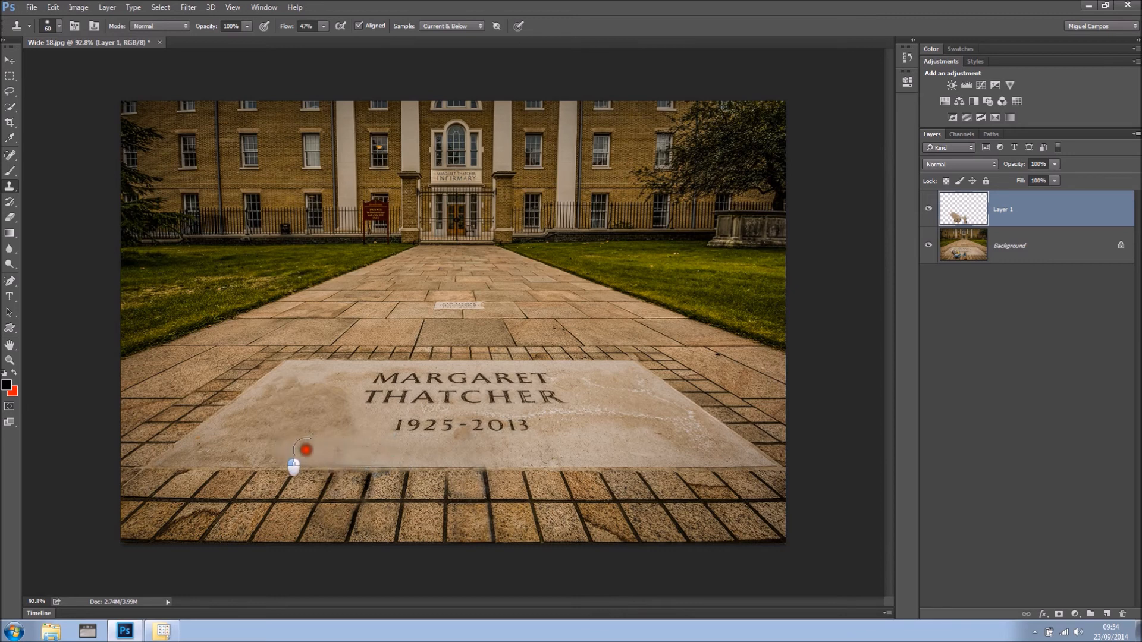
# Step: Clone stone over the mottled patch left of the dates and undo the last stroke
pyautogui.click(347, 426)
pyautogui.click(305, 427)
pyautogui.click(337, 416)
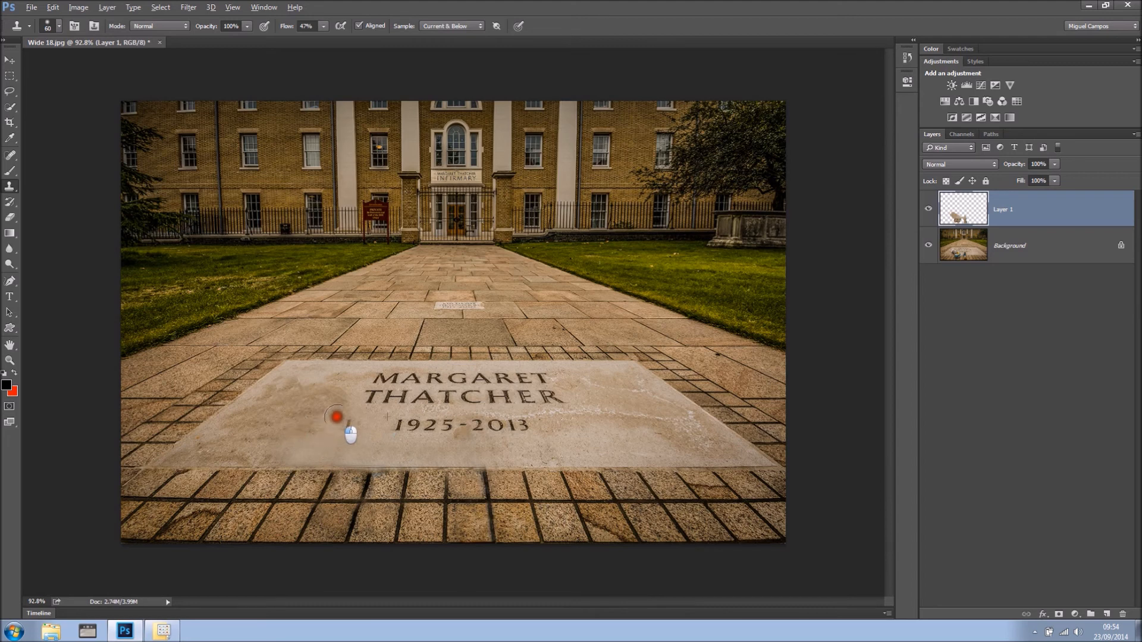
pyautogui.hotkey('ctrl', 'z')
# Step: Resample clean stone below the inscription and clone it over the mottled patch left of the dates
pyautogui.keyDown('alt'); pyautogui.click(362, 445); pyautogui.keyUp('alt')
pyautogui.click(327, 428)
pyautogui.click(293, 429)
pyautogui.click(321, 428)
pyautogui.click(339, 416)
pyautogui.click(340, 407)
pyautogui.click(341, 427)
# Step: Even out the slab left of the lettering with freshly sampled stone and undo the last stroke
pyautogui.keyDown('alt'); pyautogui.click(346, 442); pyautogui.keyUp('alt')
pyautogui.click(303, 433)
pyautogui.click(293, 430)
pyautogui.click(318, 429)
pyautogui.moveTo(309, 411)
pyautogui.mouseDown()
pyautogui.moveTo(345, 380)
pyautogui.moveTo(313, 407)
pyautogui.mouseUp()
pyautogui.moveTo(335, 424)
pyautogui.mouseDown()
pyautogui.moveTo(290, 394)
pyautogui.moveTo(278, 426)
pyautogui.moveTo(290, 453)
pyautogui.moveTo(235, 452)
pyautogui.moveTo(270, 445)
pyautogui.moveTo(274, 429)
pyautogui.moveTo(250, 424)
pyautogui.moveTo(318, 398)
pyautogui.moveTo(300, 385)
pyautogui.moveTo(288, 411)
pyautogui.mouseUp()
pyautogui.hotkey('ctrl', 'z')
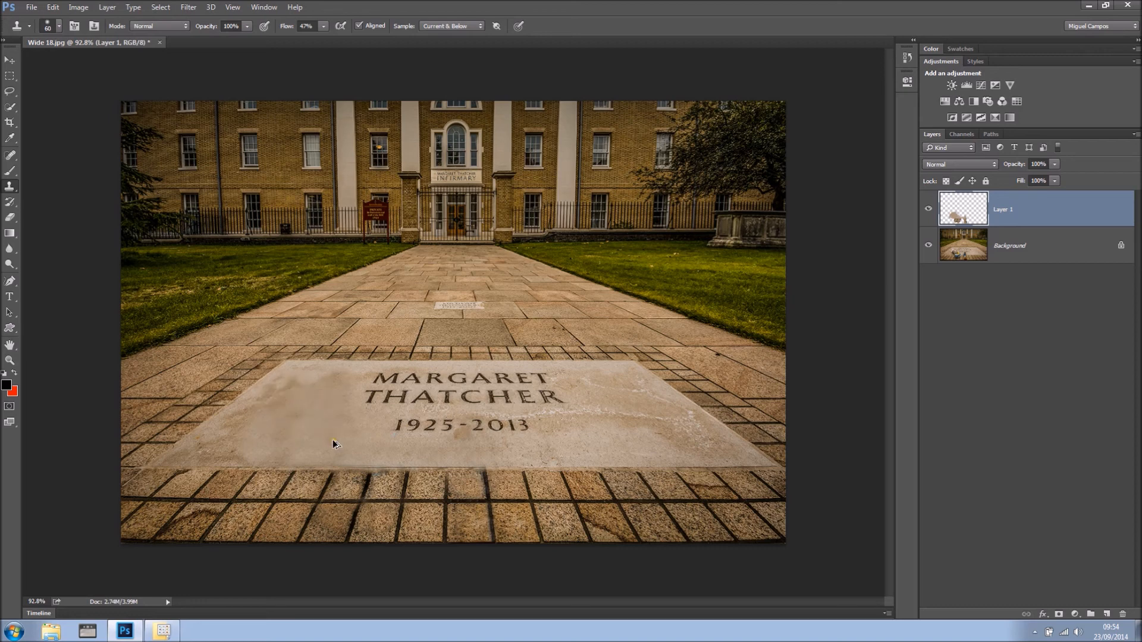
# Step: Clone smooth stone across the slab's upper-left area and over the blotches near its lower-left corner
pyautogui.keyDown('alt'); pyautogui.click(319, 398); pyautogui.keyUp('alt')
pyautogui.moveTo(301, 397)
pyautogui.mouseDown()
pyautogui.moveTo(275, 390)
pyautogui.moveTo(257, 402)
pyautogui.moveTo(290, 390)
pyautogui.moveTo(242, 424)
pyautogui.moveTo(314, 424)
pyautogui.moveTo(282, 424)
pyautogui.moveTo(293, 420)
pyautogui.moveTo(286, 446)
pyautogui.moveTo(209, 449)
pyautogui.moveTo(235, 434)
pyautogui.moveTo(206, 448)
pyautogui.moveTo(234, 423)
pyautogui.moveTo(263, 430)
pyautogui.mouseUp()
pyautogui.scroll(-2, 320, 430)
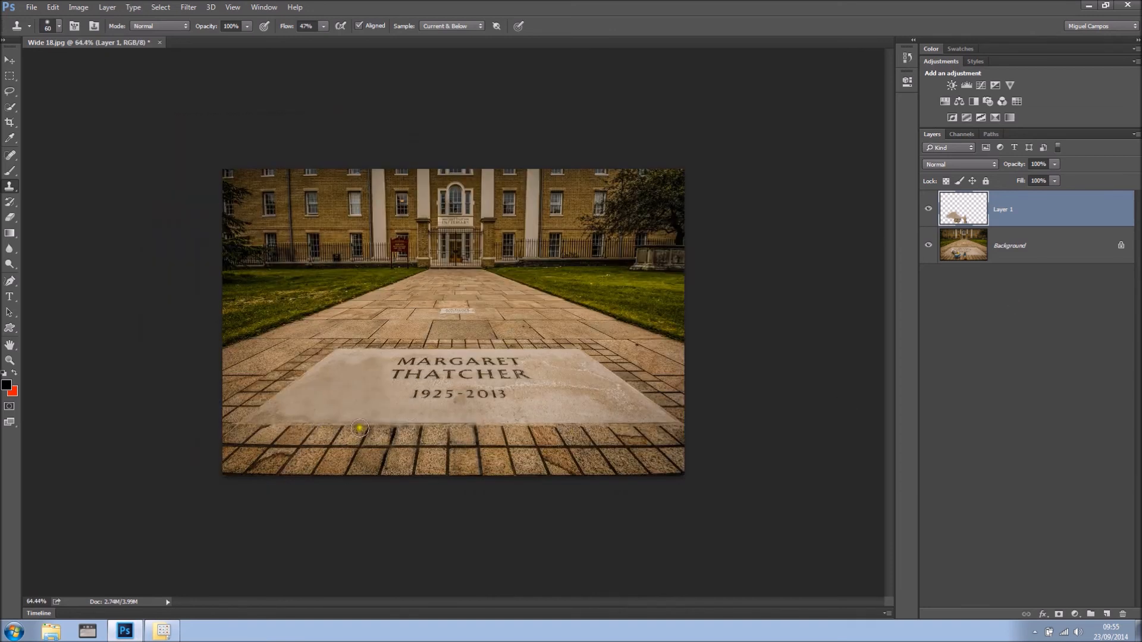
pyautogui.scroll(3, 337, 427)
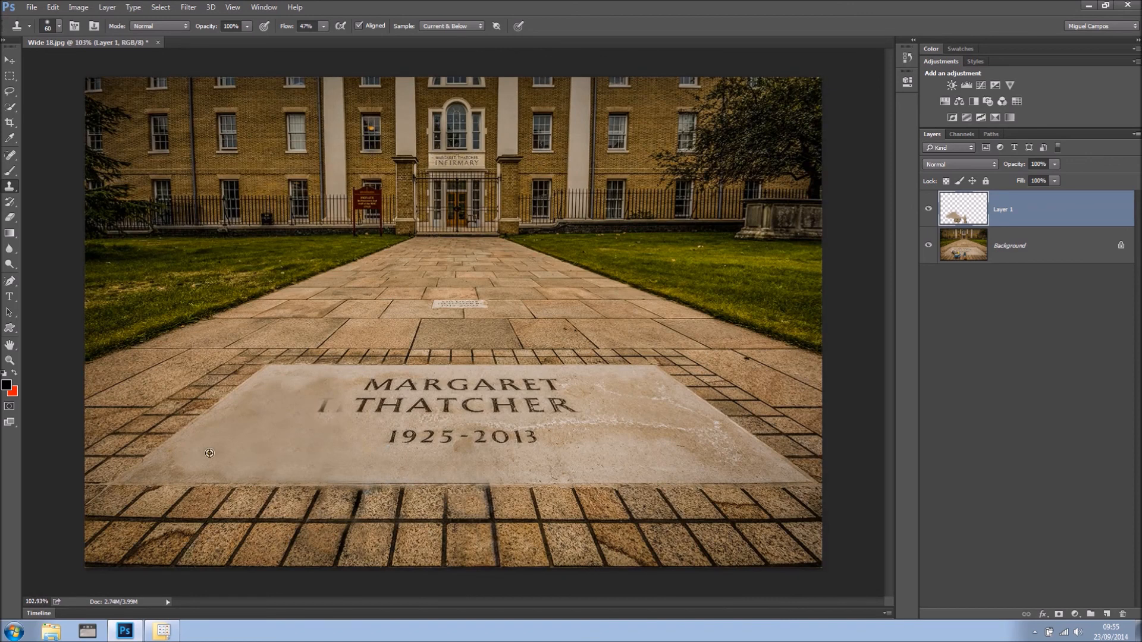
pyautogui.moveTo(179, 463)
pyautogui.mouseDown()
pyautogui.moveTo(224, 468)
pyautogui.moveTo(267, 451)
pyautogui.mouseUp()
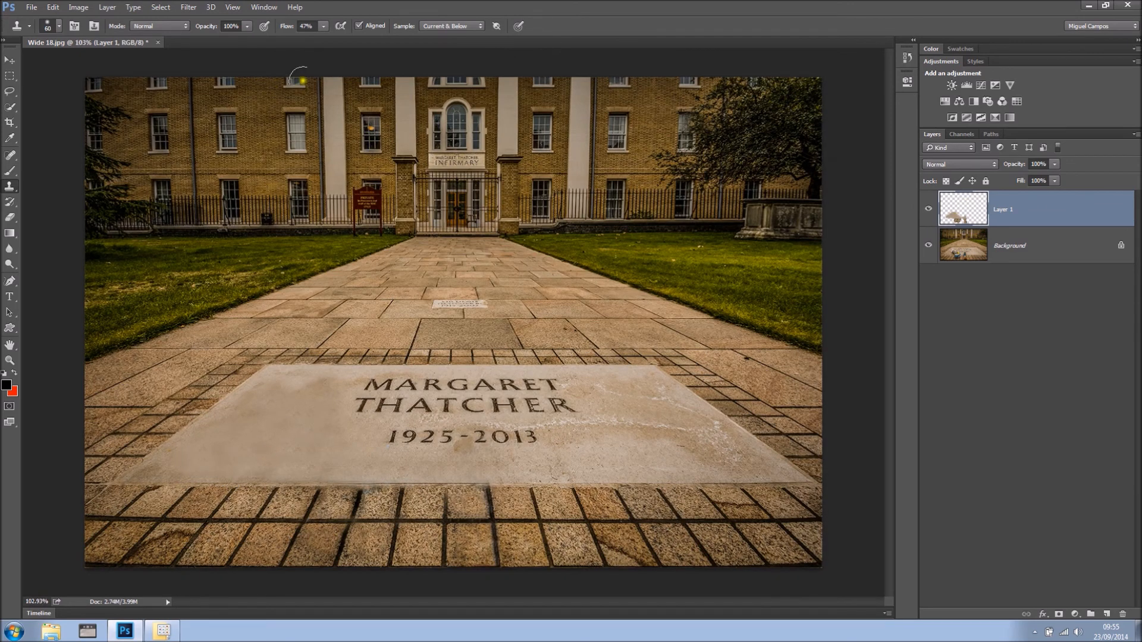
# Step: Apply Add Noise to the cloned layer with a reduced amount, Gaussian distribution and Monochromatic enabled
pyautogui.click(190, 8)
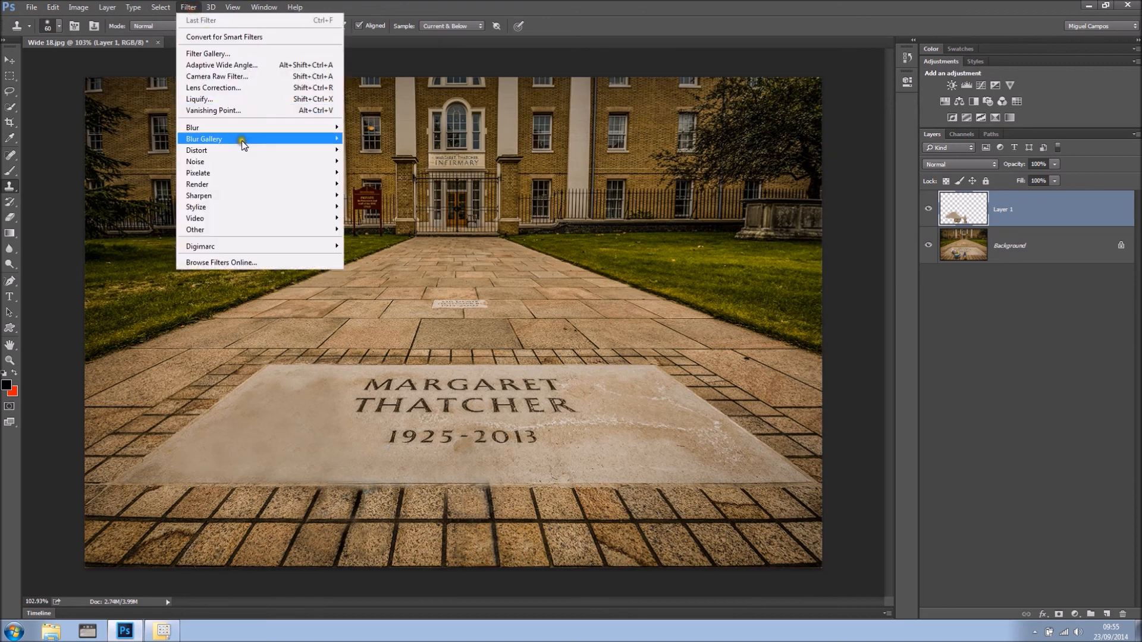
pyautogui.moveTo(238, 160)
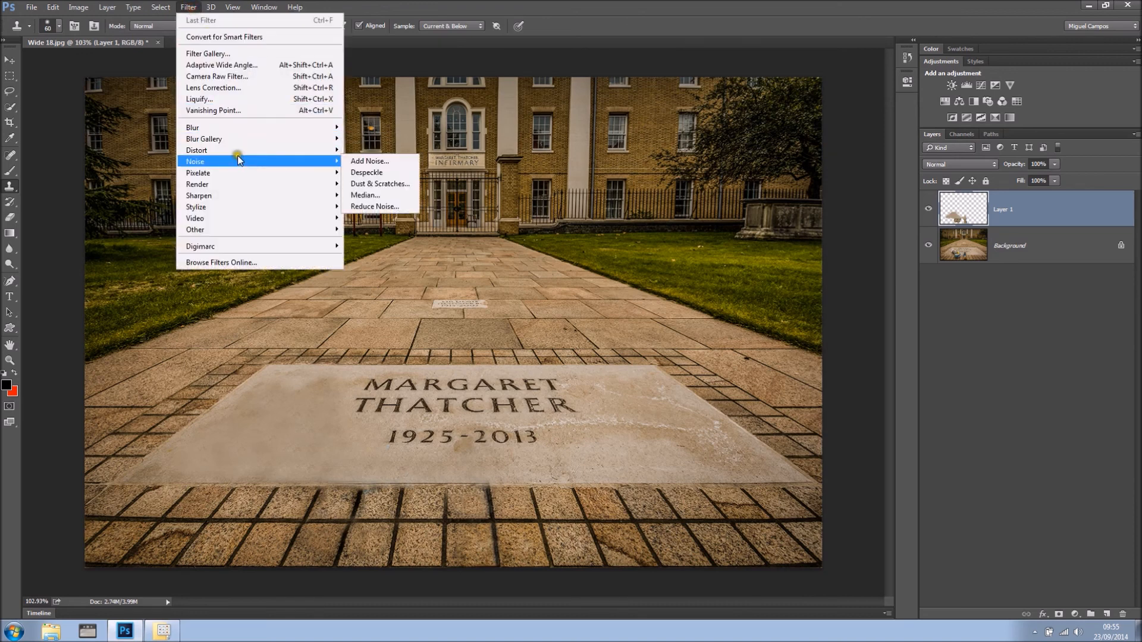
pyautogui.click(363, 160)
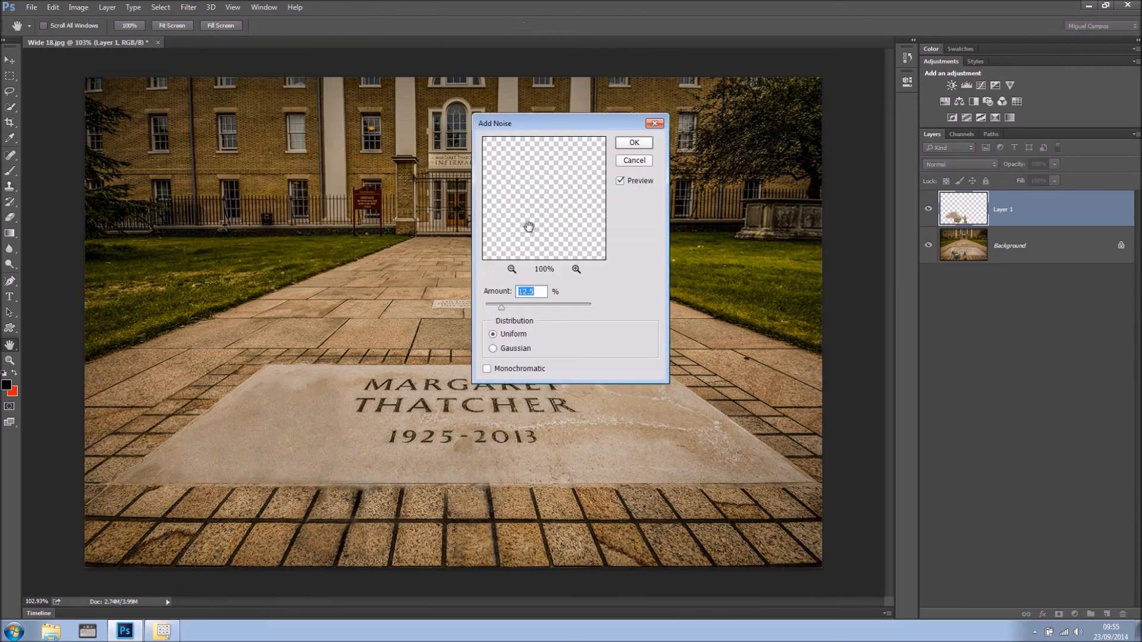
pyautogui.click(493, 349)
pyautogui.click(487, 370)
pyautogui.moveTo(503, 307); pyautogui.dragTo(490, 310)
pyautogui.click(634, 143)
# Step: Inspect the retouched slab and toggle Layer 1's visibility to compare it with the original photo
pyautogui.scroll(3, 303, 433)
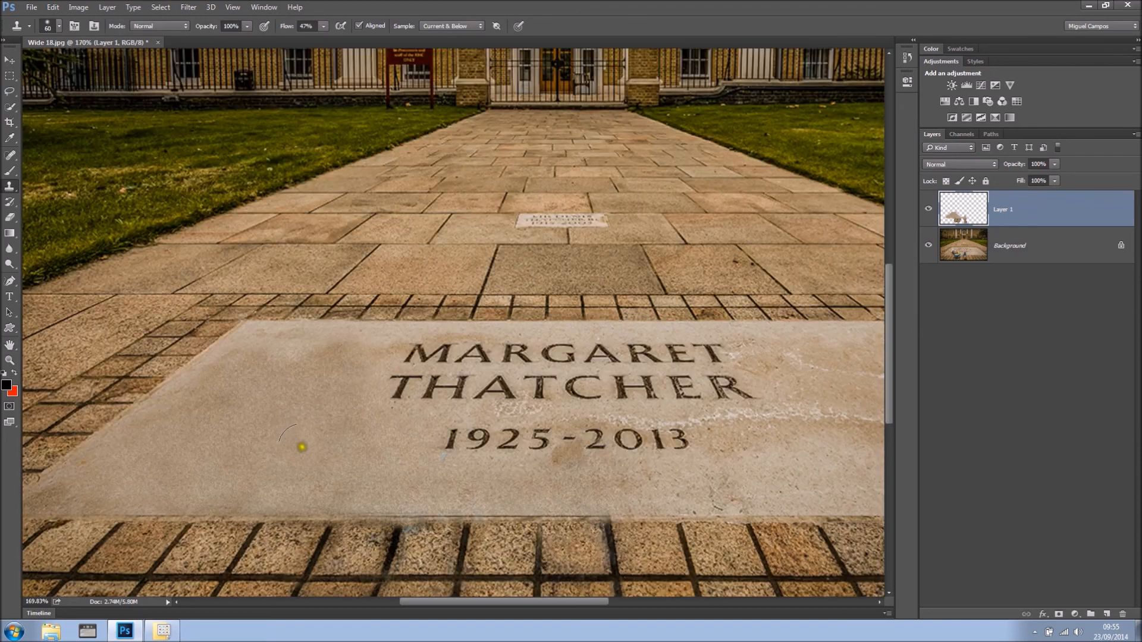
pyautogui.scroll(-4, 392, 459)
pyautogui.scroll(-1, 395, 459)
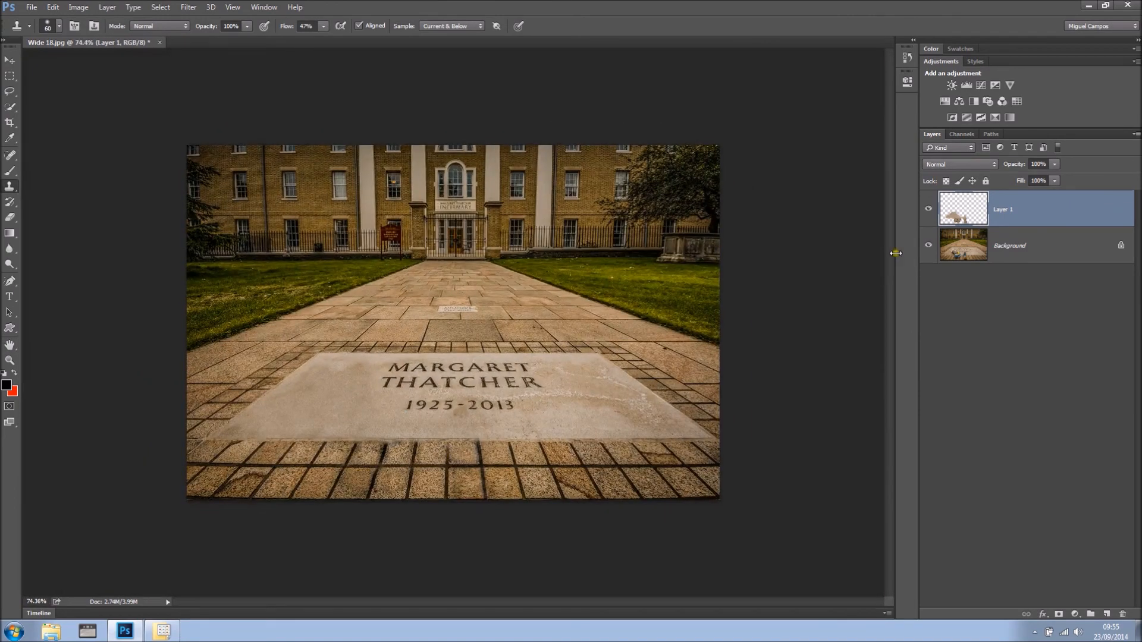
pyautogui.click(928, 206)
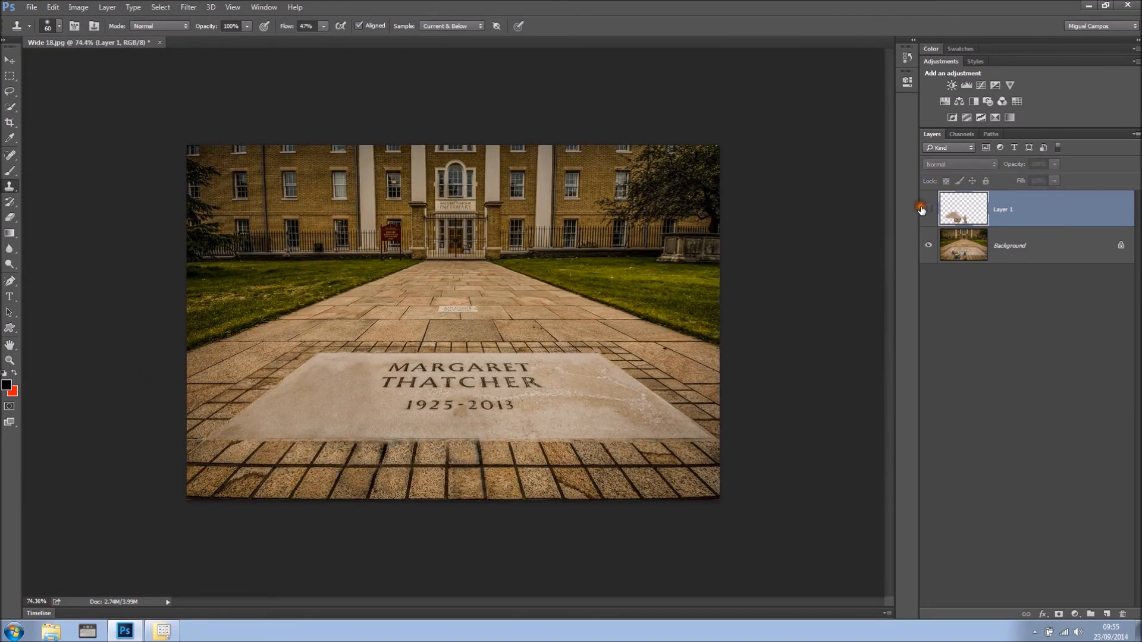
pyautogui.click(926, 210)
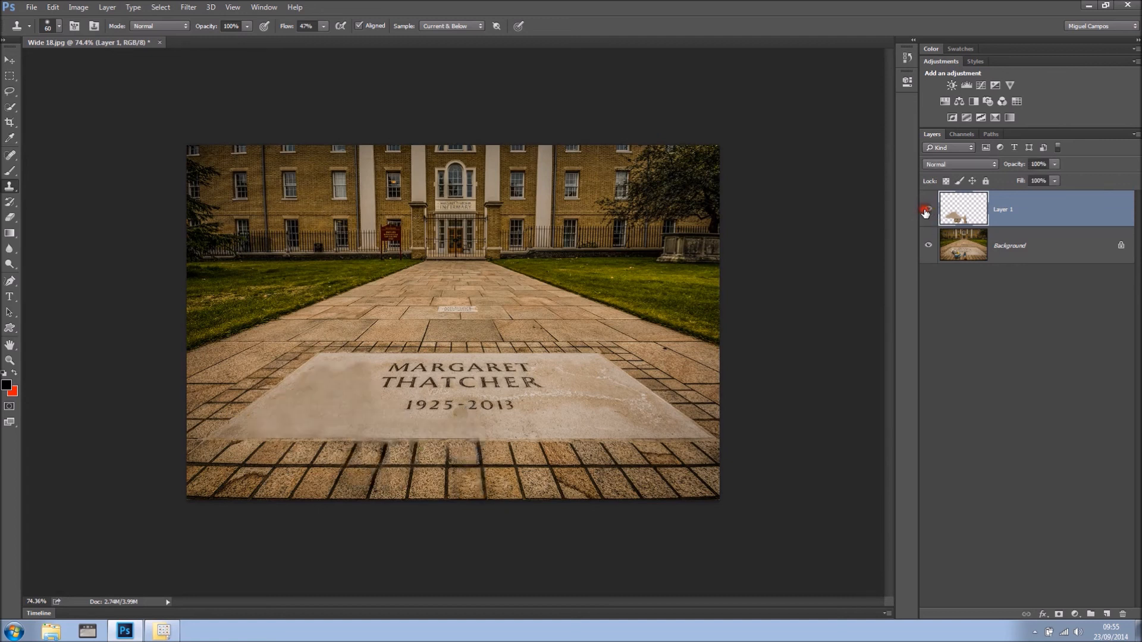